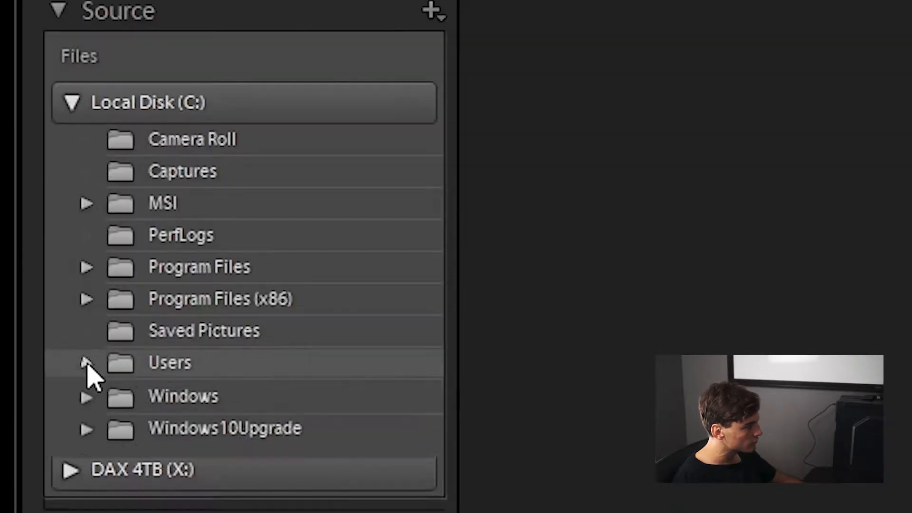
# - Browse the local disk's Users folder and the personal user folder as a source for importing photos
pyautogui.click(87, 363)
pyautogui.click(114, 395)
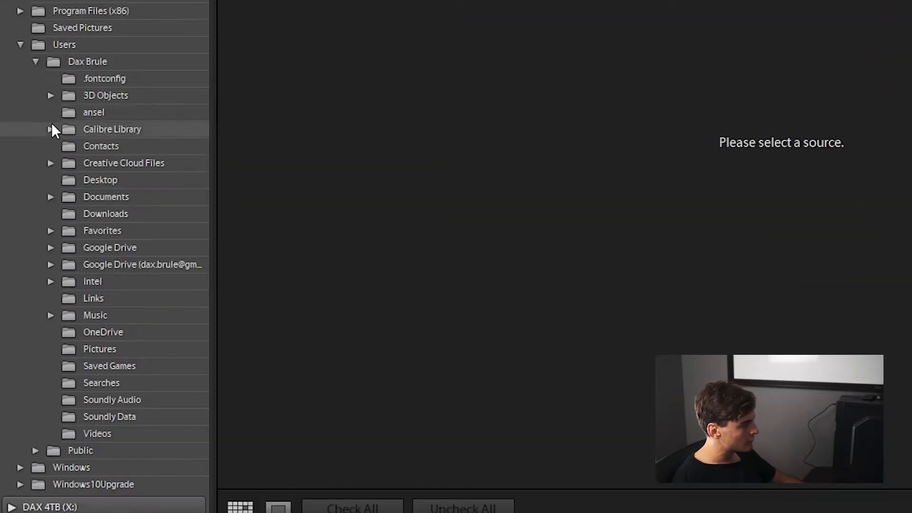
pyautogui.click(79, 227)
pyautogui.click(81, 213)
pyautogui.click(85, 196)
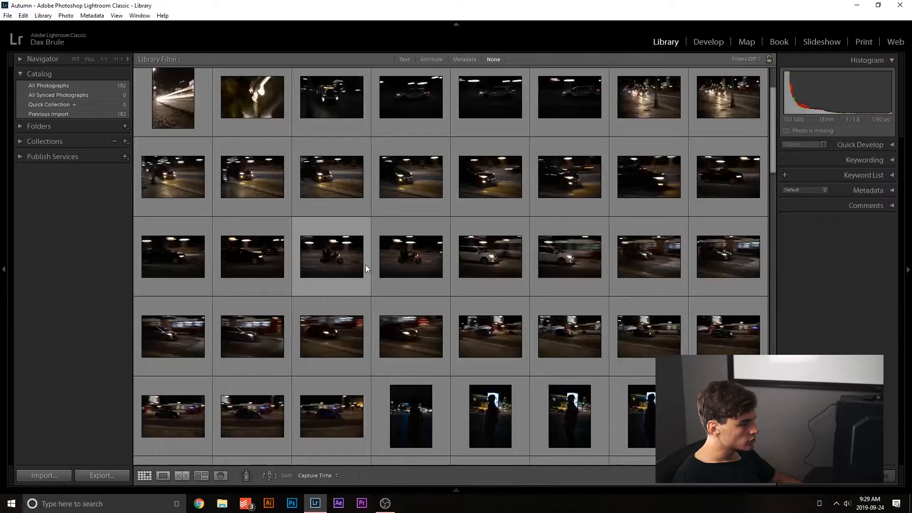
# - Show the photos of the previous import and expand the list of collections
pyautogui.scroll(5, 366, 264)
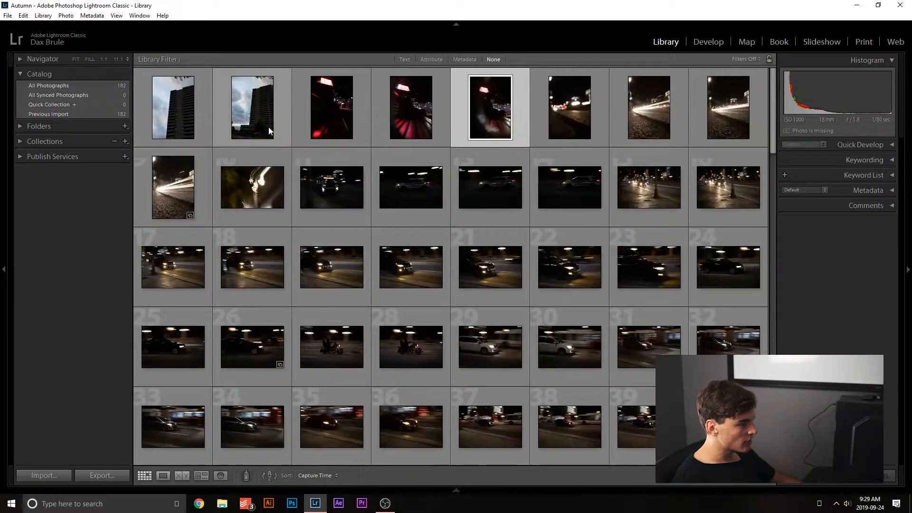
pyautogui.click(61, 115)
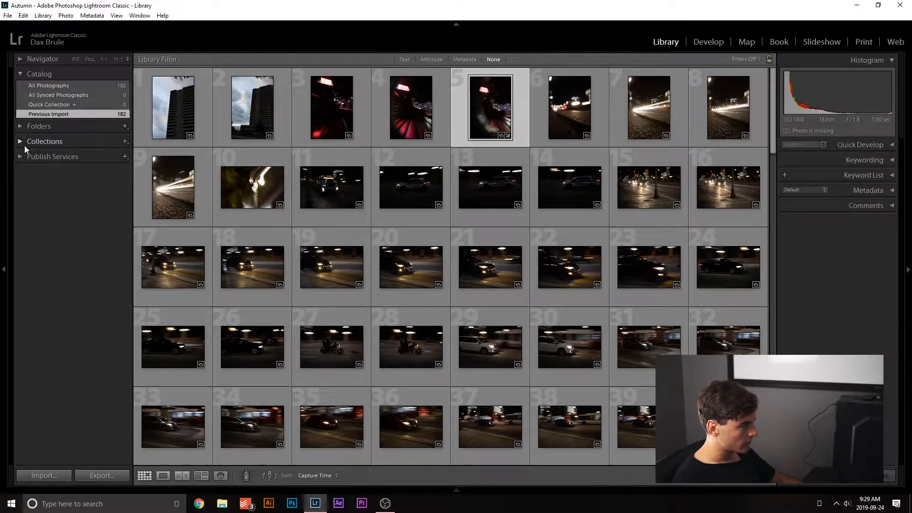
pyautogui.click(24, 144)
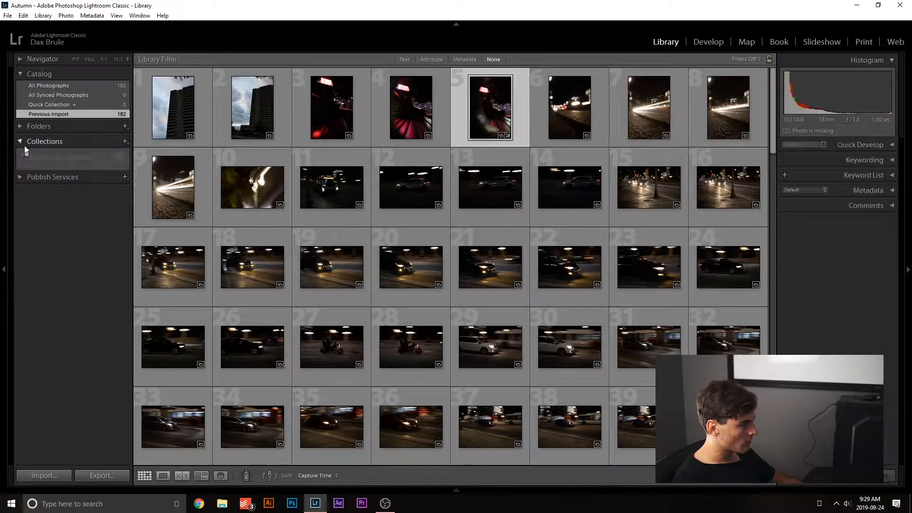
pyautogui.click(124, 143)
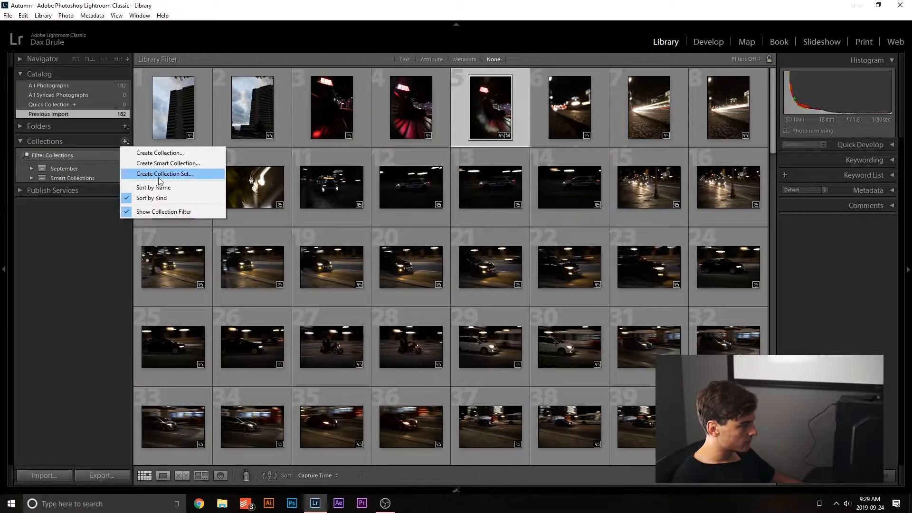
pyautogui.click(120, 149)
pyautogui.click(125, 142)
pyautogui.click(93, 210)
pyautogui.click(125, 142)
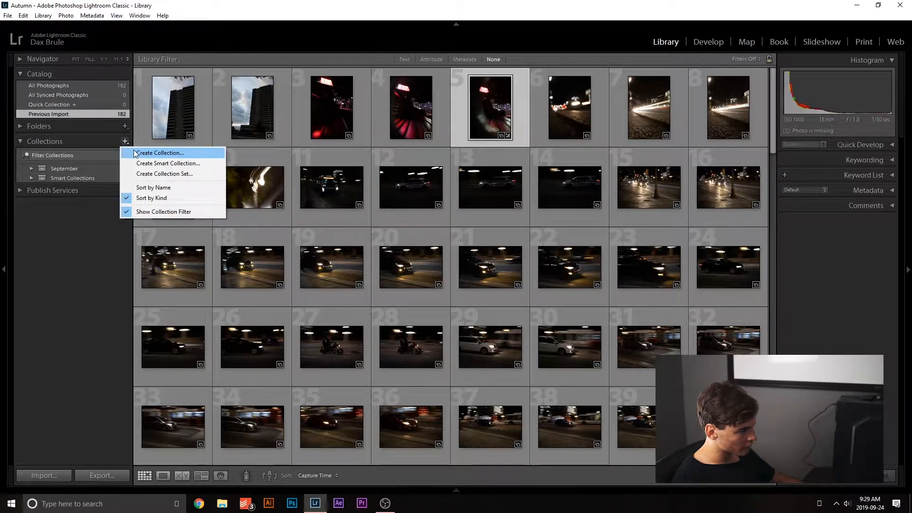
pyautogui.click(126, 142)
pyautogui.click(126, 142)
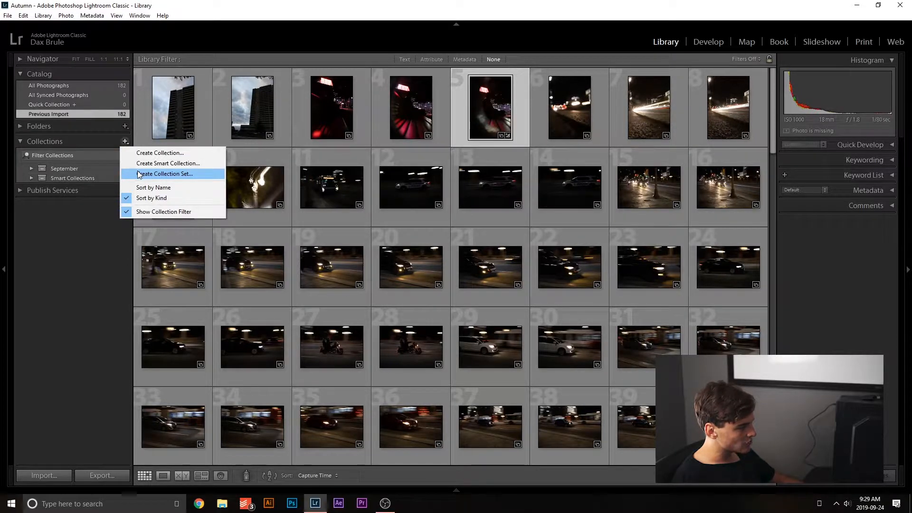
pyautogui.click(140, 174)
pyautogui.write('September')
pyautogui.click(540, 282)
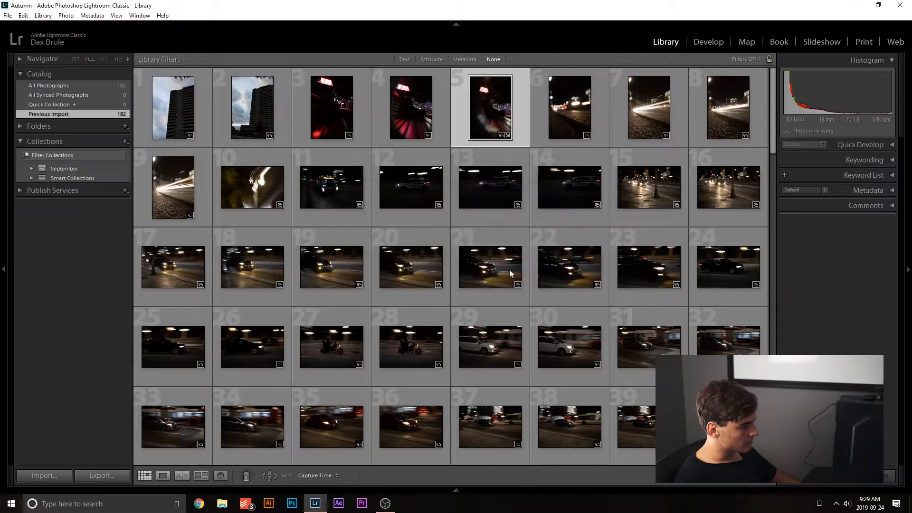
# - Expand the September collection set and the 18th Iphone Vs Dslr set inside it
pyautogui.click(33, 168)
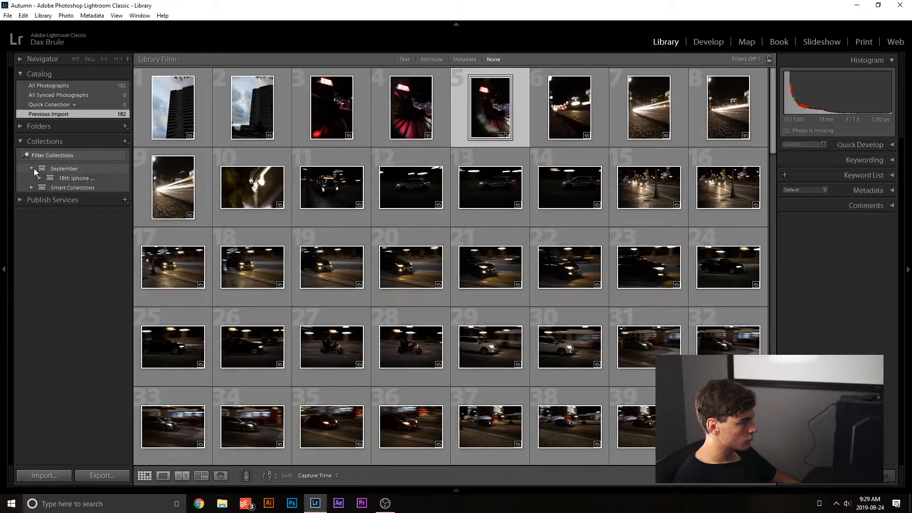
pyautogui.click(60, 169)
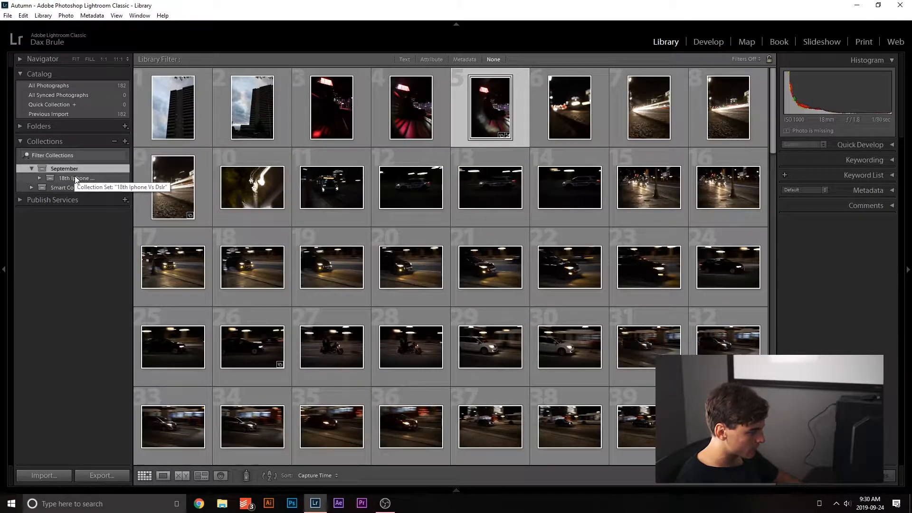
pyautogui.click(39, 177)
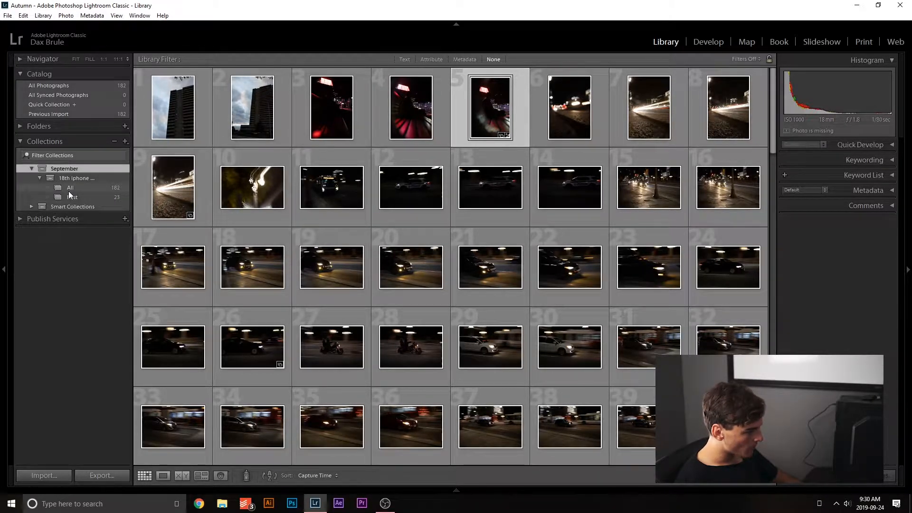
# - Select every photo of the previous import and add them to the All collection
pyautogui.click(164, 103)
pyautogui.click(71, 114)
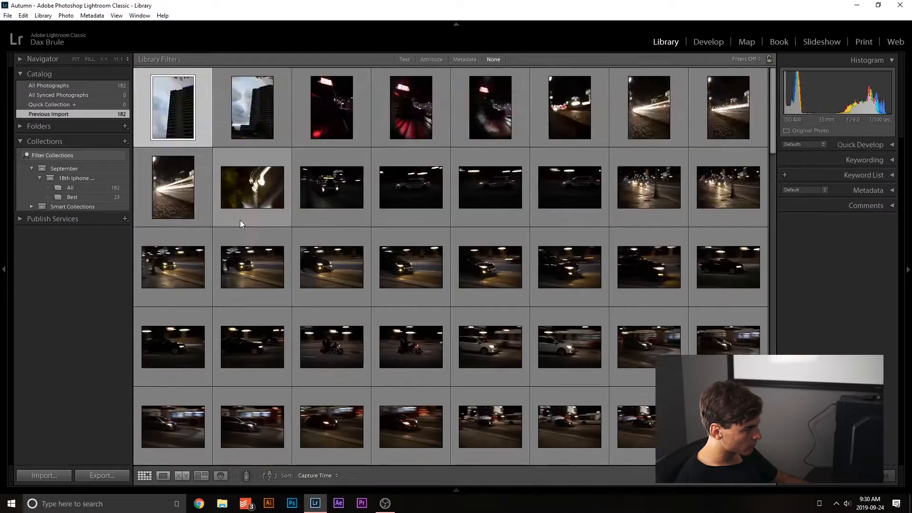
pyautogui.scroll(-15, 195, 148)
pyautogui.keyDown('shift'); pyautogui.click(559, 421); pyautogui.keyUp('shift')
pyautogui.scroll(10, 298, 243)
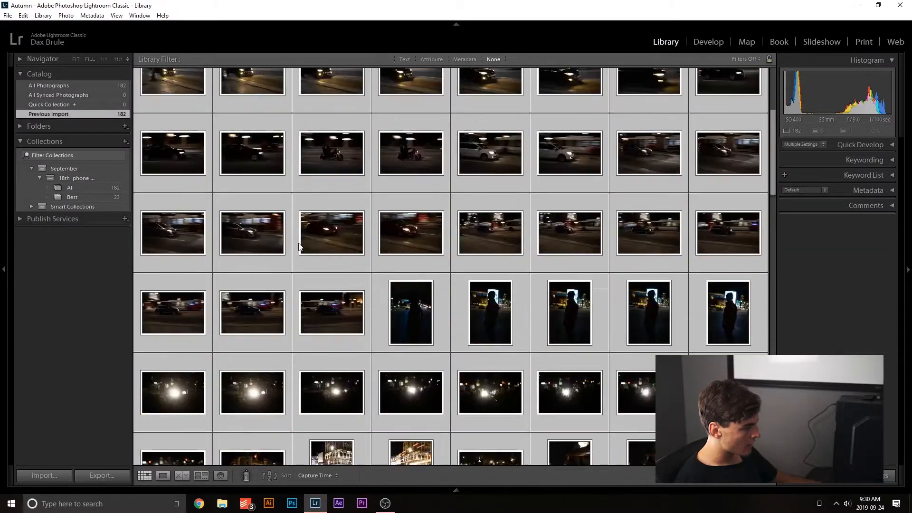
pyautogui.scroll(5, 298, 243)
pyautogui.moveTo(322, 184); pyautogui.dragTo(107, 199)
# - Open the All collection and look through its thumbnails from the first photo to the last
pyautogui.click(105, 188)
pyautogui.scroll(20, 369, 337)
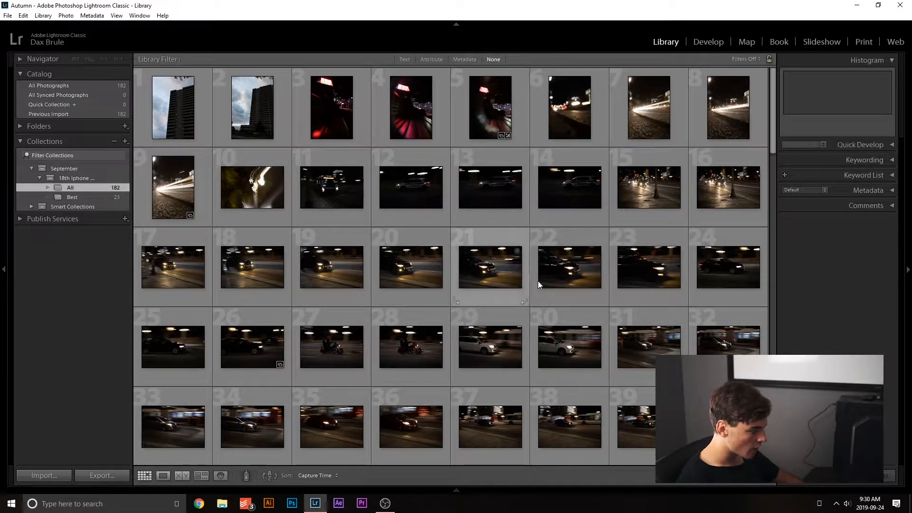
pyautogui.scroll(-20, 497, 312)
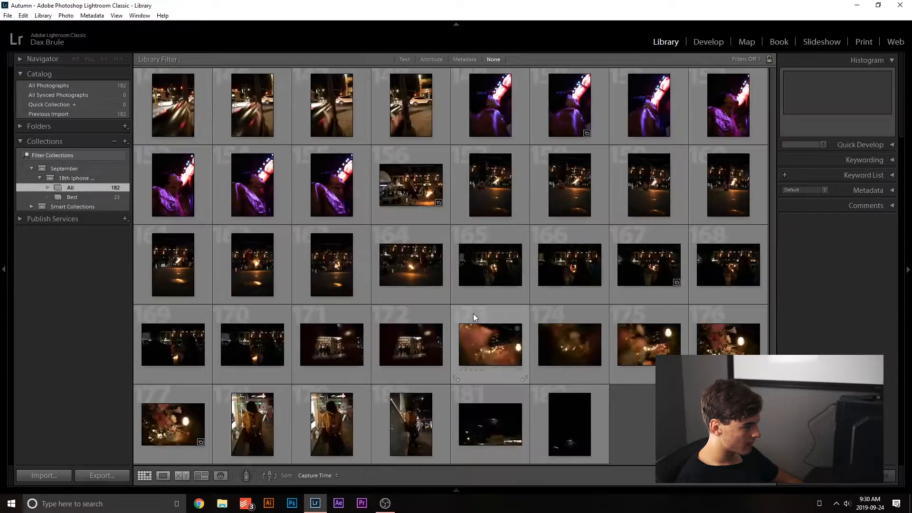
pyautogui.scroll(20, 473, 313)
# - Open the first photo of the All collection in the single-photo view and examine the following photos one by one
pyautogui.doubleClick(182, 111)
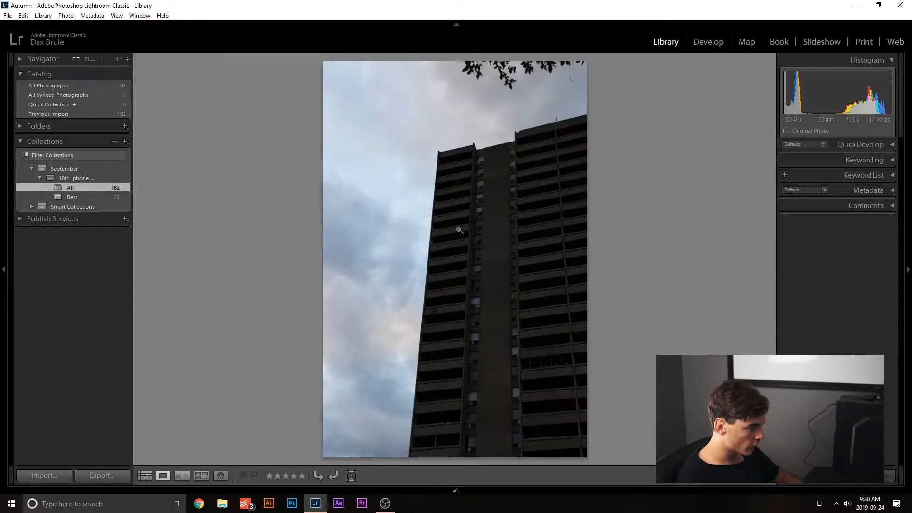
pyautogui.press('Right')
pyautogui.press('Right')
pyautogui.press('Right')
pyautogui.press('Right')
pyautogui.press('Right')
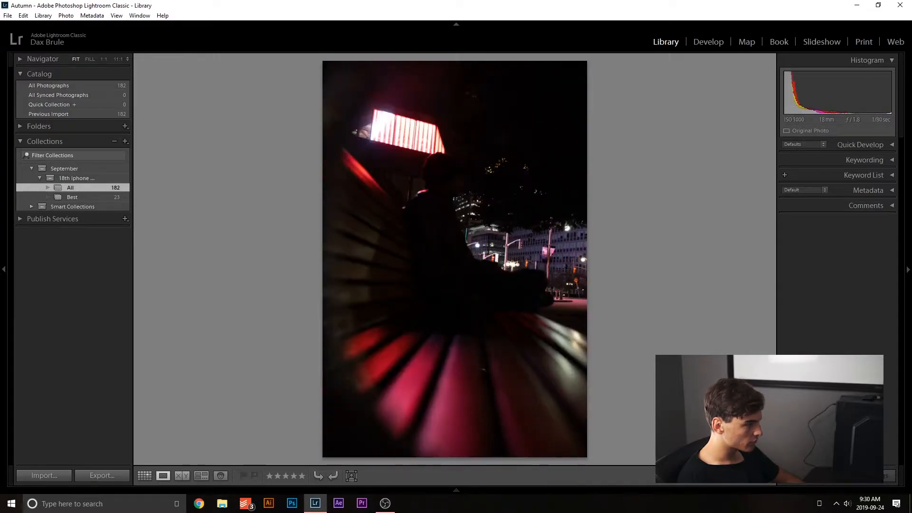
pyautogui.press('Right')
pyautogui.press('Right')
pyautogui.press('Right')
pyautogui.press('Right')
pyautogui.press('Right')
pyautogui.press('Right')
pyautogui.press('Right')
pyautogui.press('Right')
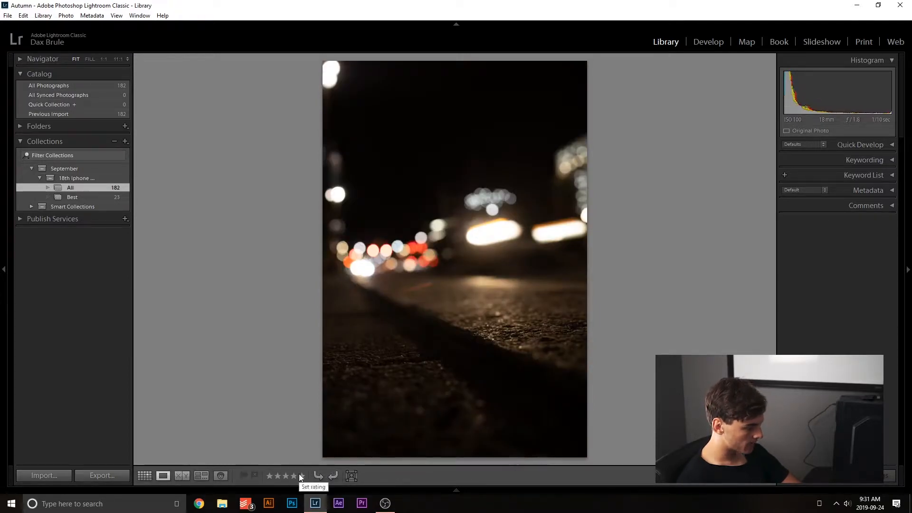
# - Expand the smart collections and rate the displayed blurred night street photo five stars
pyautogui.click(30, 207)
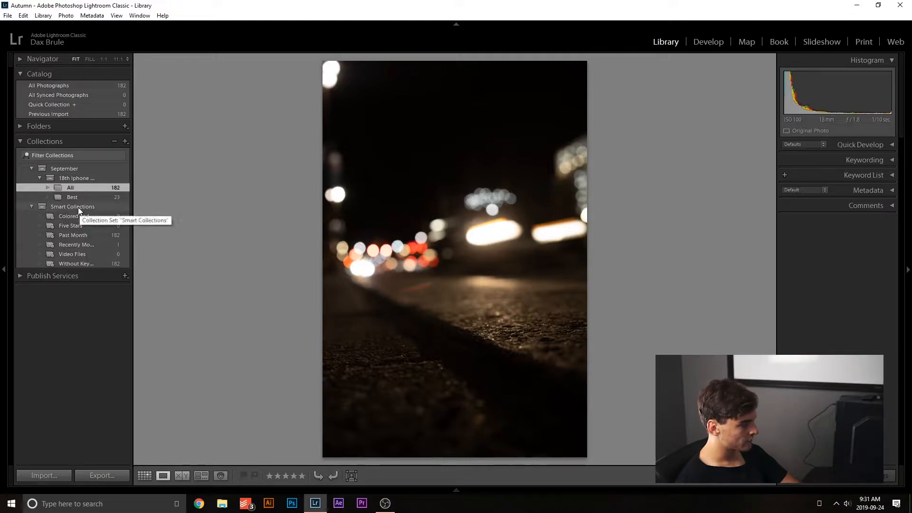
pyautogui.click(125, 142)
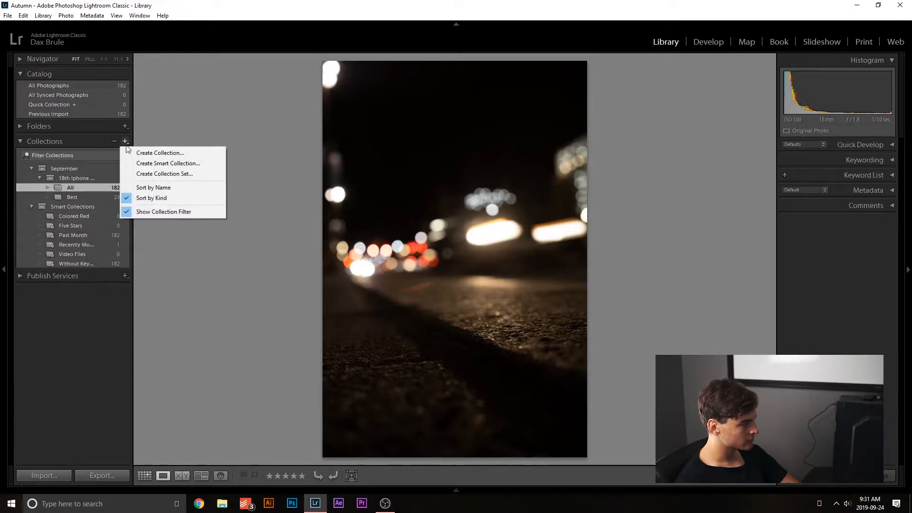
pyautogui.click(113, 332)
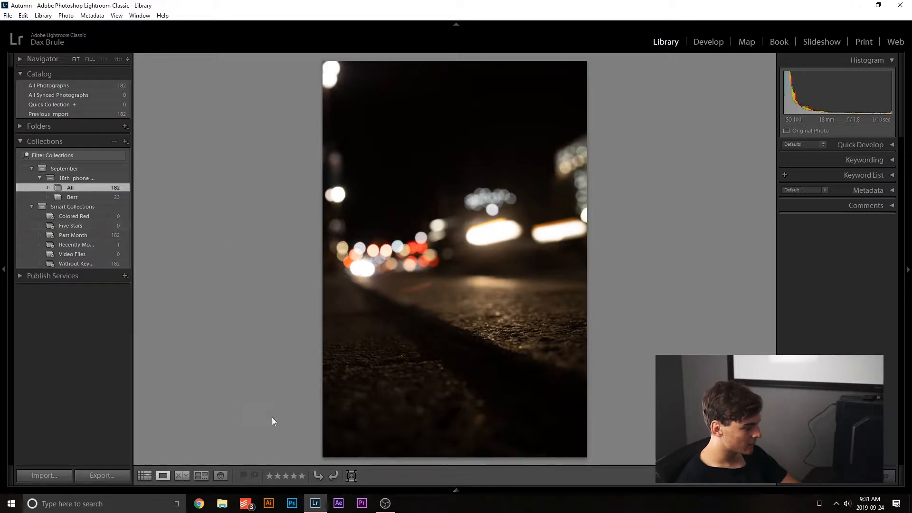
pyautogui.click(300, 475)
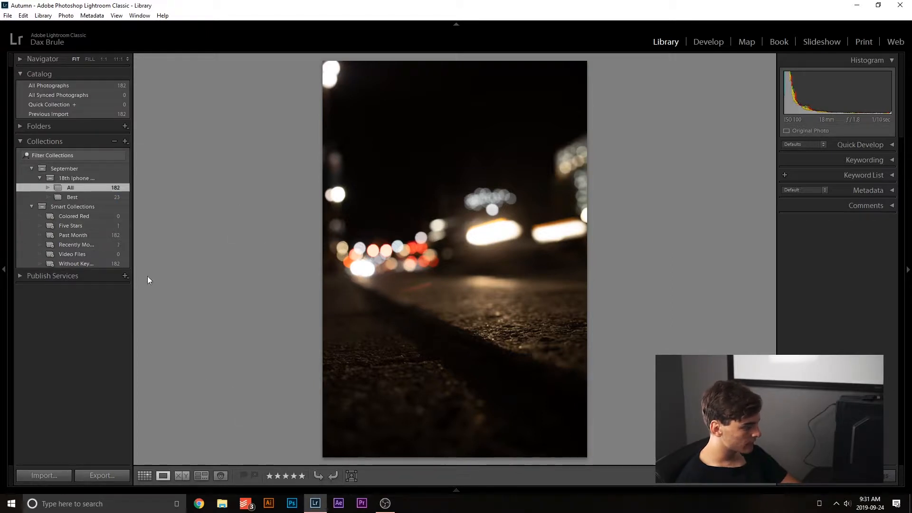
# - Show the contents of the Five Stars smart collection as a thumbnail grid
pyautogui.click(98, 226)
pyautogui.click(144, 475)
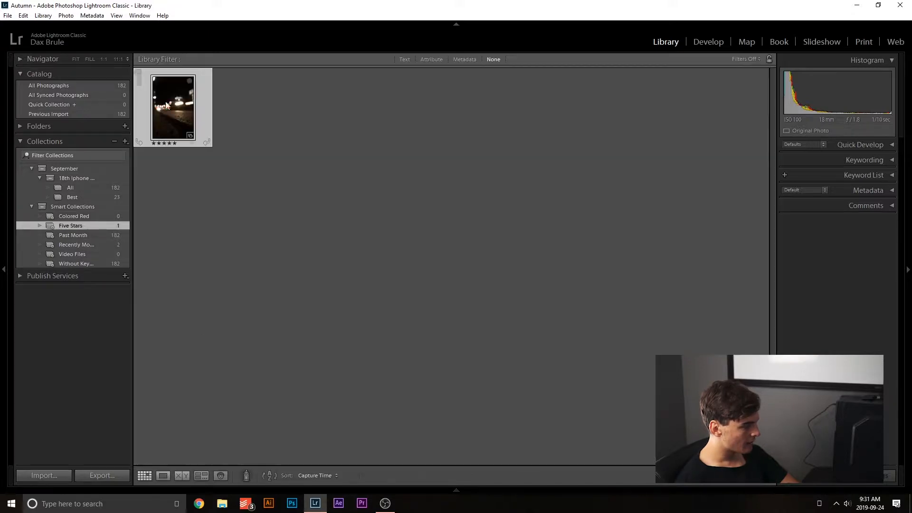
pyautogui.click(101, 206)
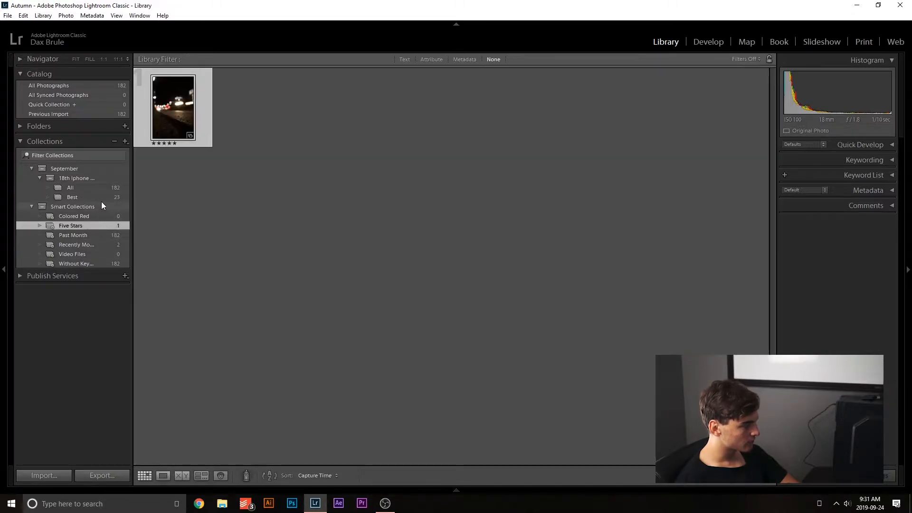
# - Collapse the smart collections, return to the All collection and try adding its fourth photo to the Best collection
pyautogui.click(31, 206)
pyautogui.click(78, 187)
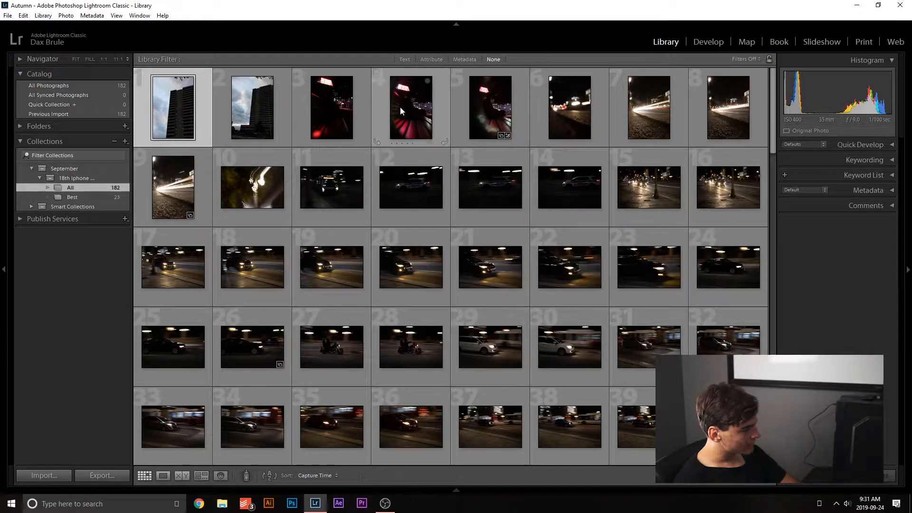
pyautogui.moveTo(403, 107); pyautogui.dragTo(94, 198)
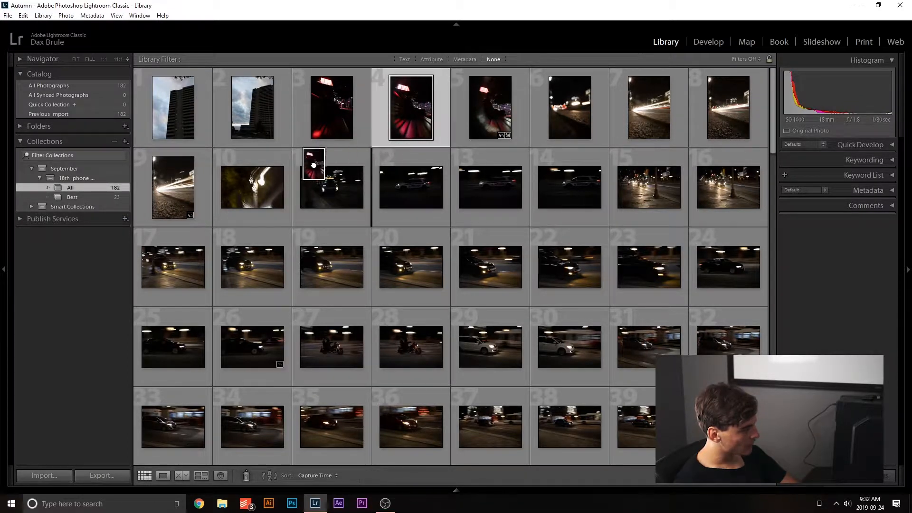
pyautogui.hotkey('ctrl', 'z')
# - Look through the end of the All collection, open the Best collection and clear the photo selection
pyautogui.scroll(-15, 448, 247)
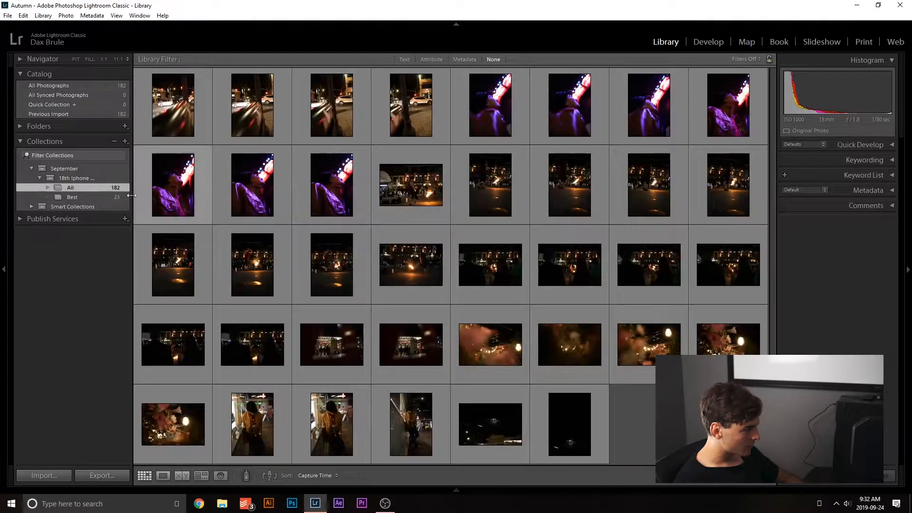
pyautogui.click(104, 194)
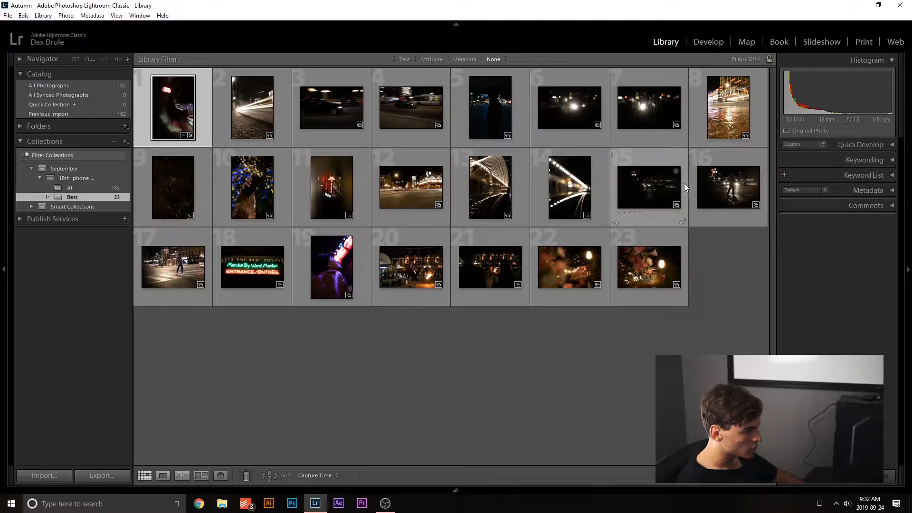
pyautogui.click(385, 360)
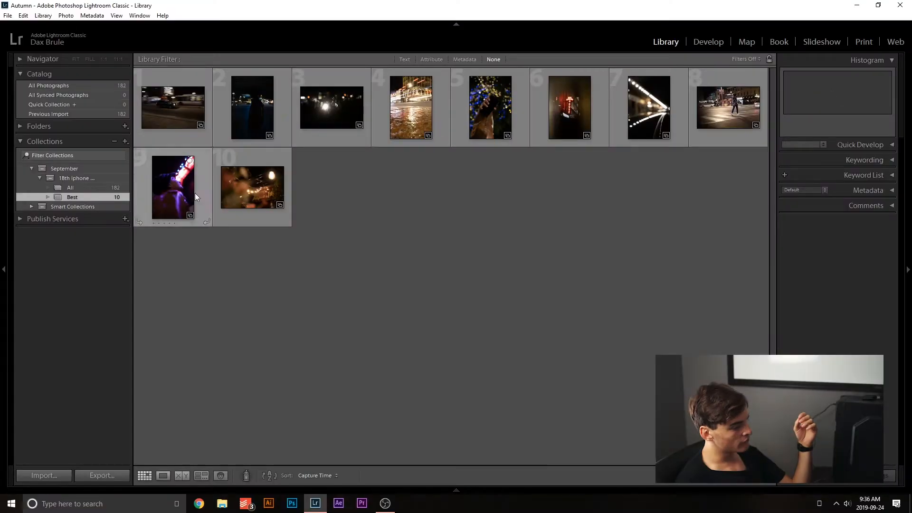
# - Open the Best collection's first photo, the blue car, and apply automatic tone control and Auto white balance in Quick Develop
pyautogui.doubleClick(192, 101)
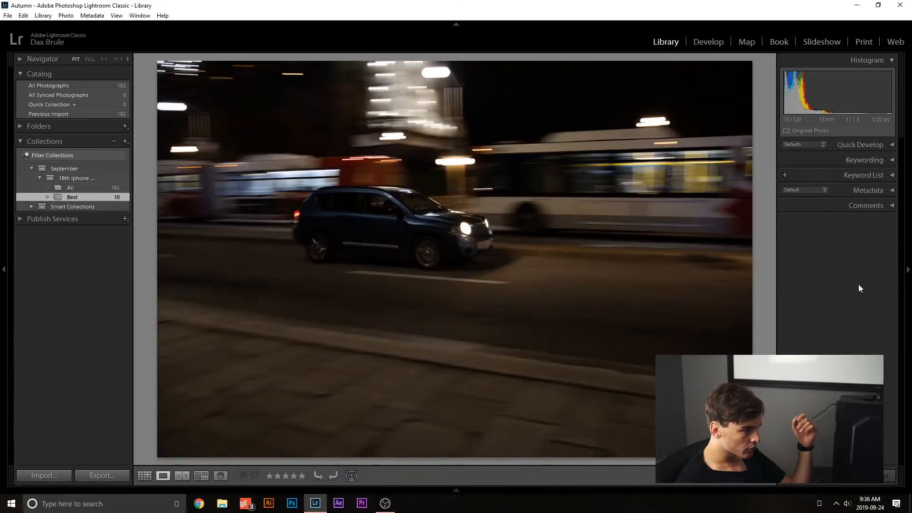
pyautogui.click(845, 144)
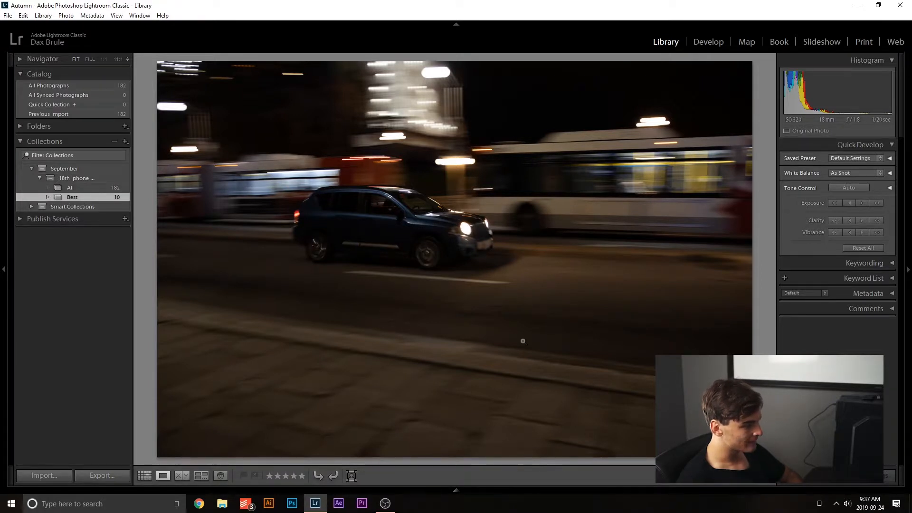
pyautogui.click(848, 188)
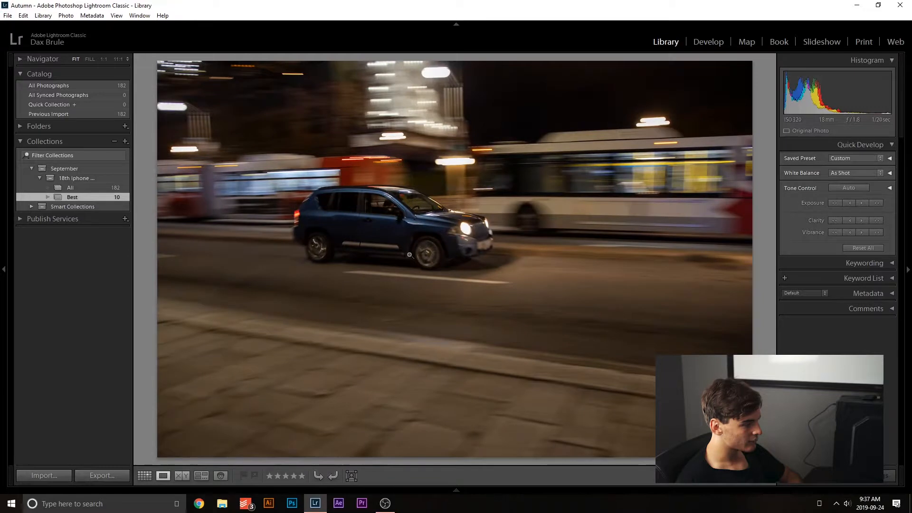
pyautogui.click(560, 326)
pyautogui.click(542, 276)
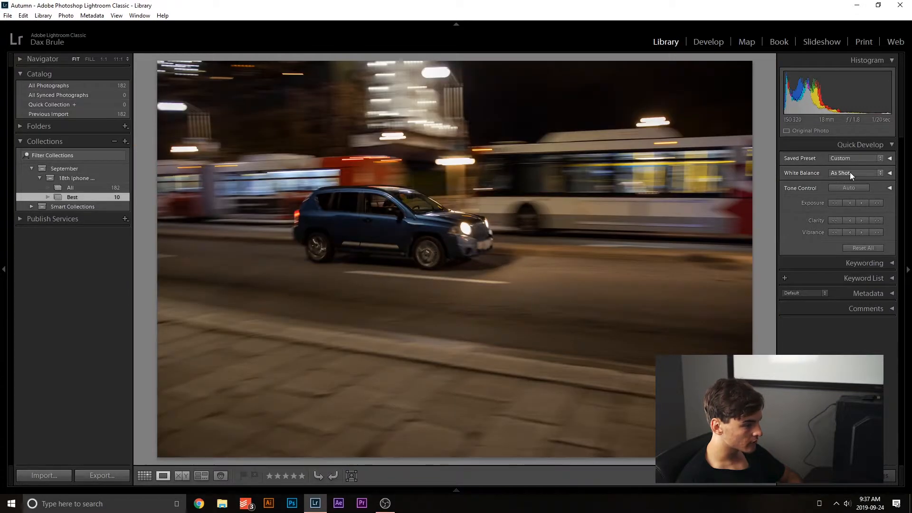
pyautogui.click(878, 174)
pyautogui.click(866, 193)
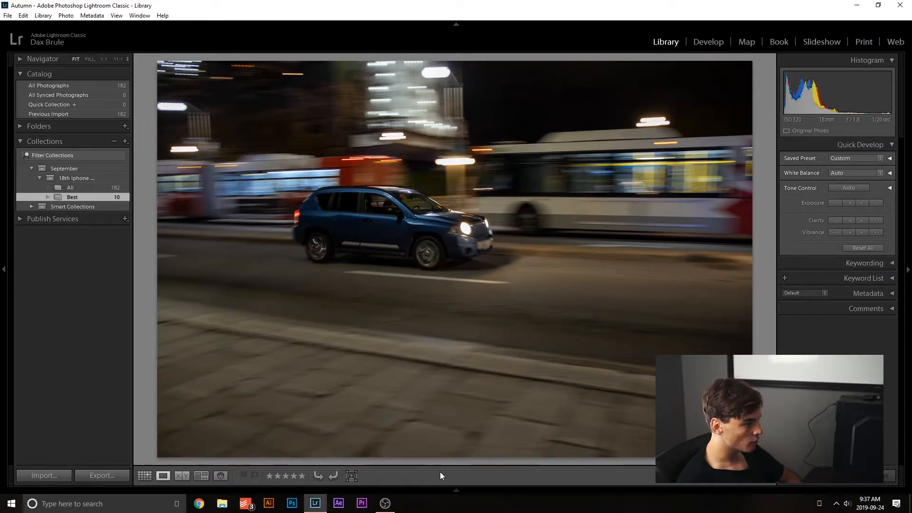
# - Switch the blue car photo to the Develop module, raise Blacks to +28 on the histogram with shadow clipping shown, and inspect the car up close
pyautogui.click(708, 42)
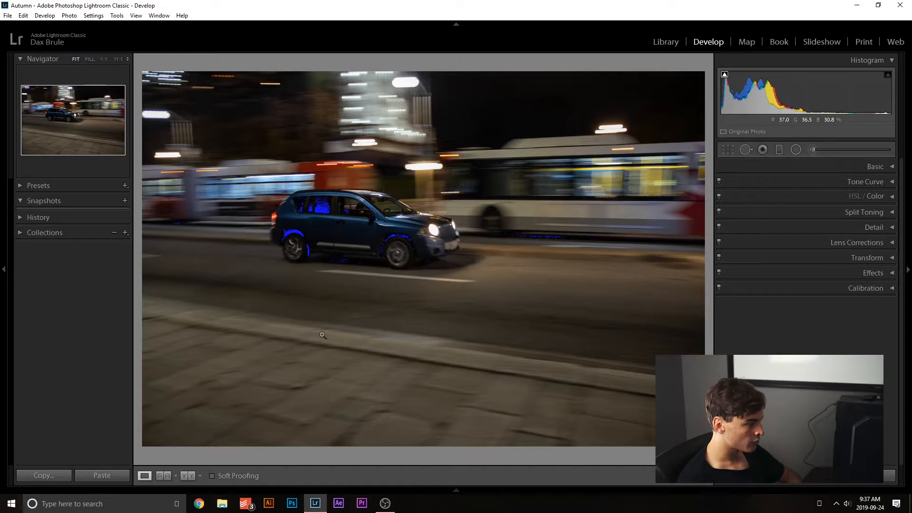
pyautogui.click(725, 76)
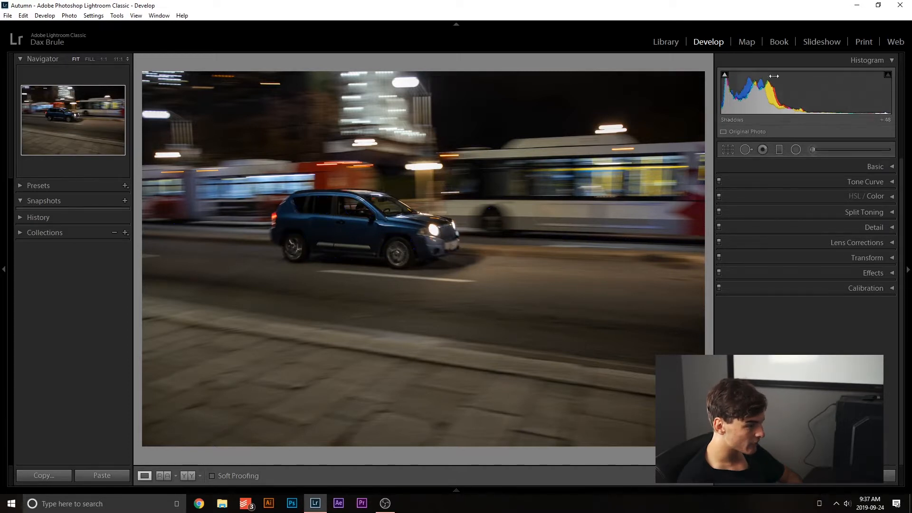
pyautogui.moveTo(724, 78)
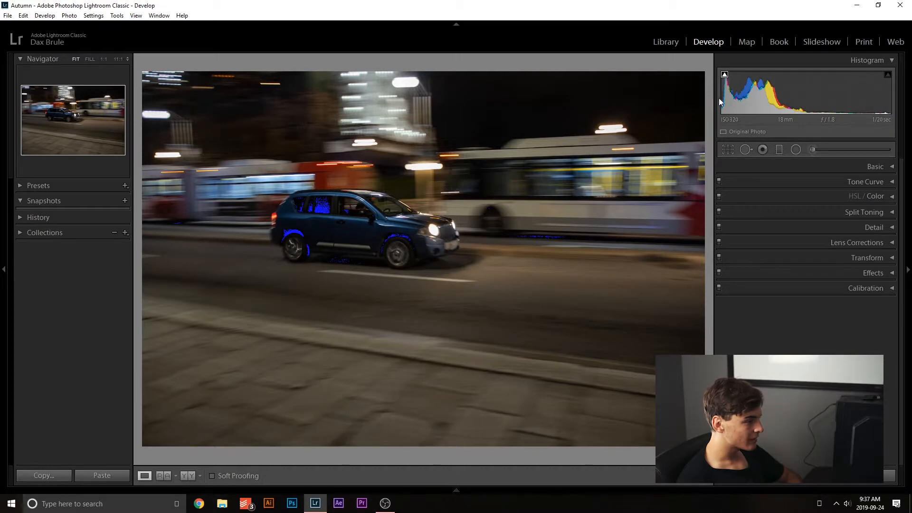
pyautogui.moveTo(727, 95); pyautogui.dragTo(728, 95)
pyautogui.moveTo(729, 95); pyautogui.dragTo(733, 98)
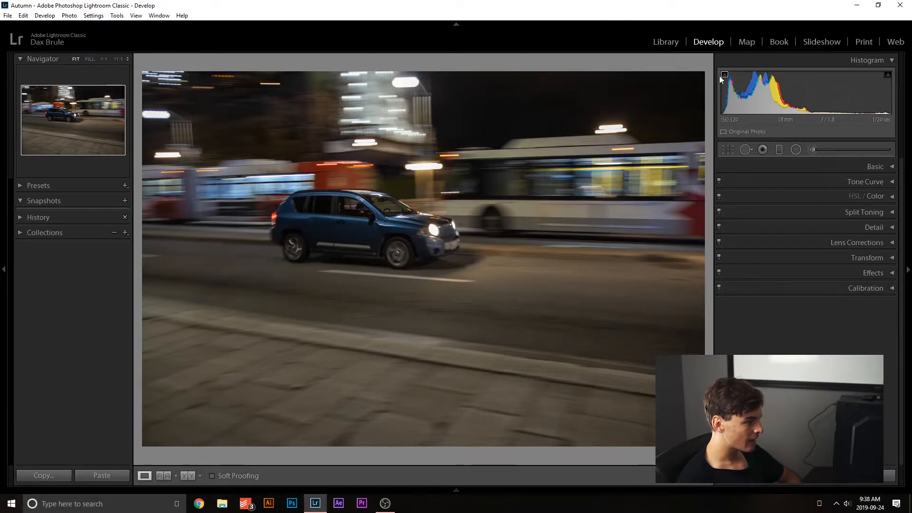
pyautogui.moveTo(307, 251); pyautogui.dragTo(369, 346)
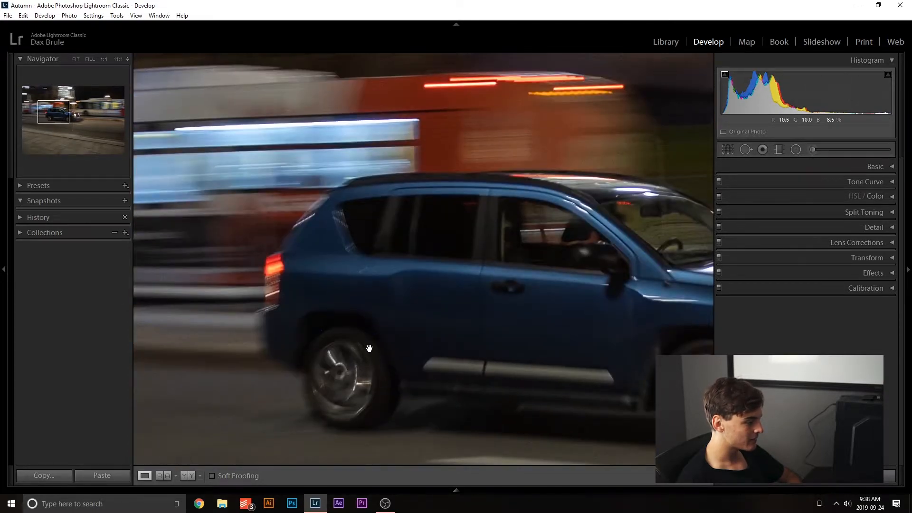
pyautogui.click(369, 346)
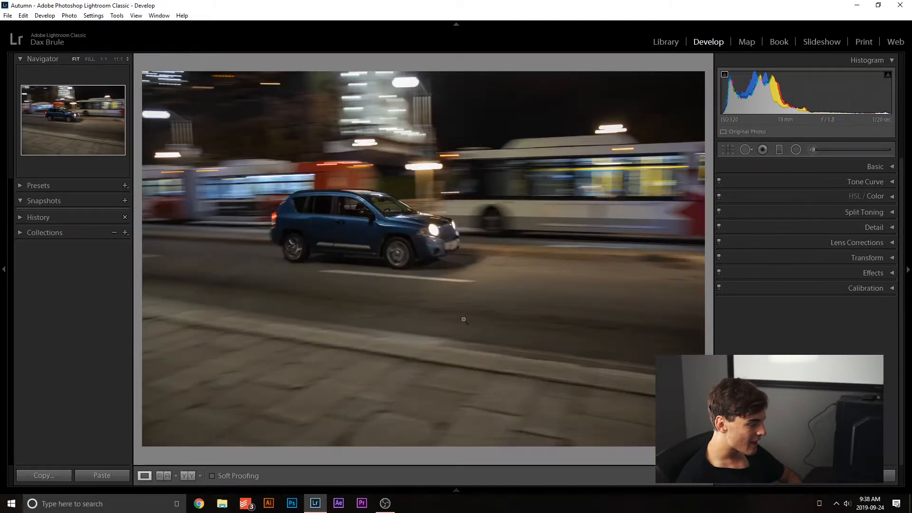
# - Set Clarity to +38 in the Basic adjustments and inspect the details around the car
pyautogui.click(814, 168)
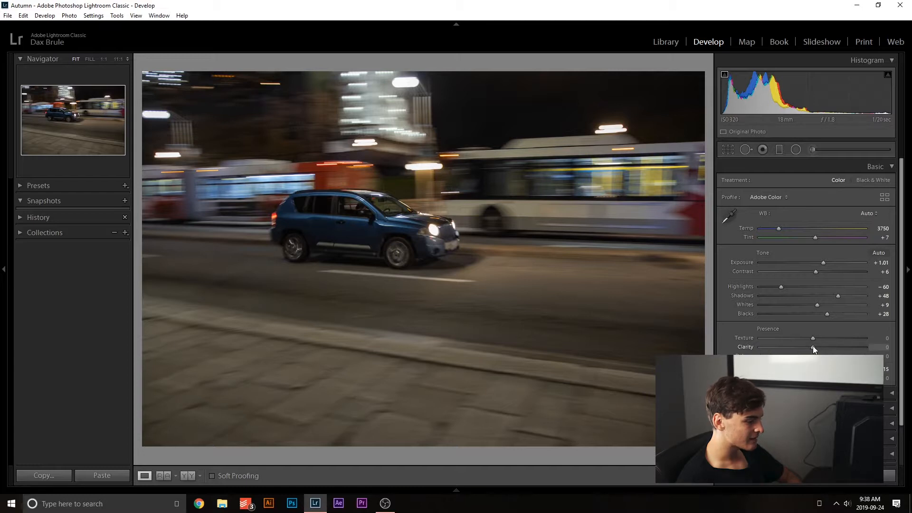
pyautogui.moveTo(813, 346); pyautogui.dragTo(832, 346)
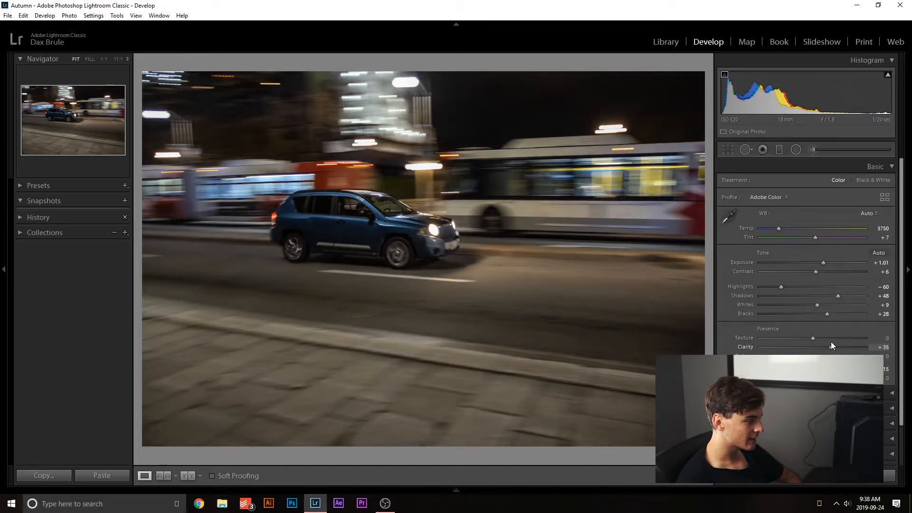
pyautogui.click(399, 247)
pyautogui.click(400, 247)
pyautogui.click(436, 254)
pyautogui.moveTo(354, 269)
pyautogui.mouseDown()
pyautogui.moveTo(306, 260)
pyautogui.moveTo(528, 304)
pyautogui.moveTo(352, 277)
pyautogui.mouseUp()
pyautogui.click(351, 278)
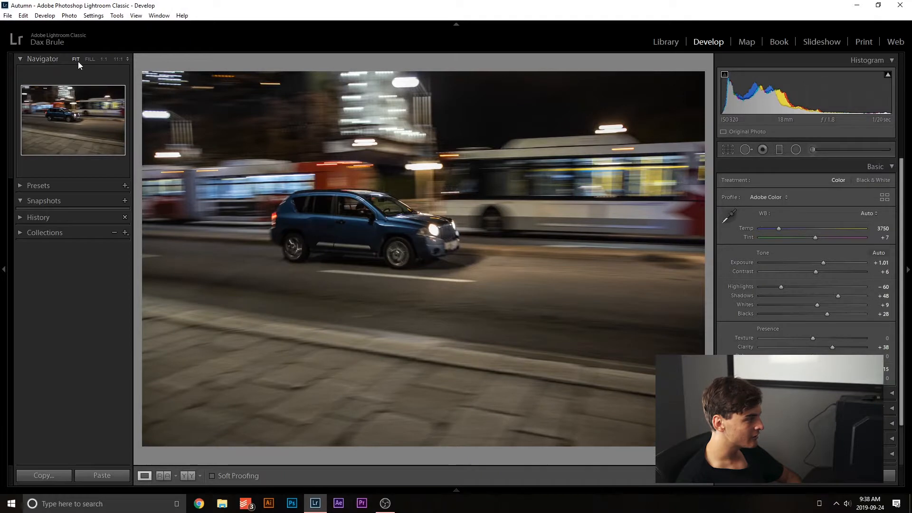
# - Examine the car at 11:1 magnification, change the zoom ratio to 2:1 and fit the whole photo again
pyautogui.click(122, 59)
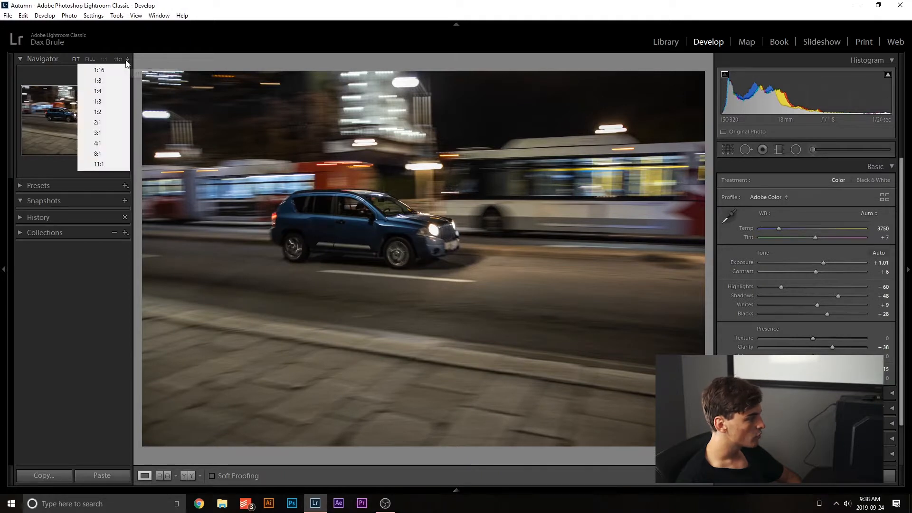
pyautogui.click(107, 164)
pyautogui.moveTo(455, 238); pyautogui.dragTo(318, 194)
pyautogui.moveTo(481, 259); pyautogui.dragTo(361, 188)
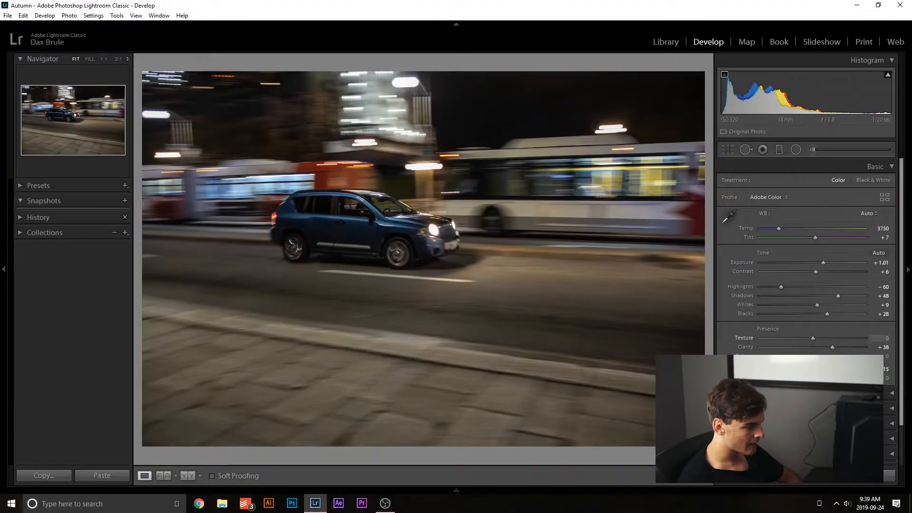
# - Shape the RGB tone curve for more contrast, pulling the shadows down, lifting the highlights and bringing the white point inward
pyautogui.click(870, 166)
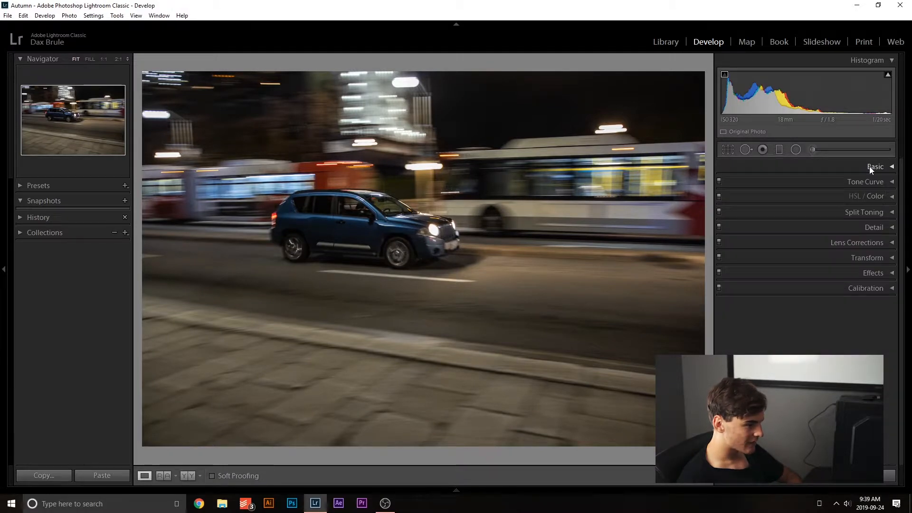
pyautogui.click(871, 186)
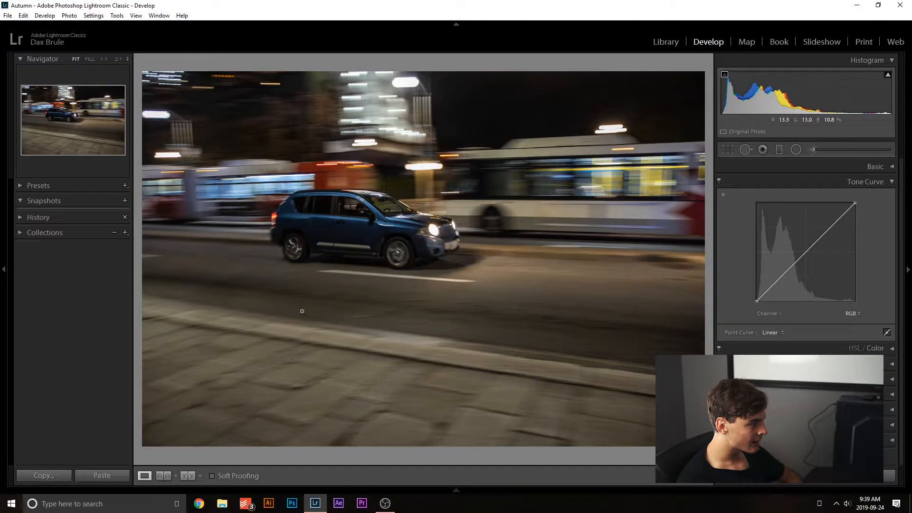
pyautogui.moveTo(779, 278); pyautogui.dragTo(781, 286)
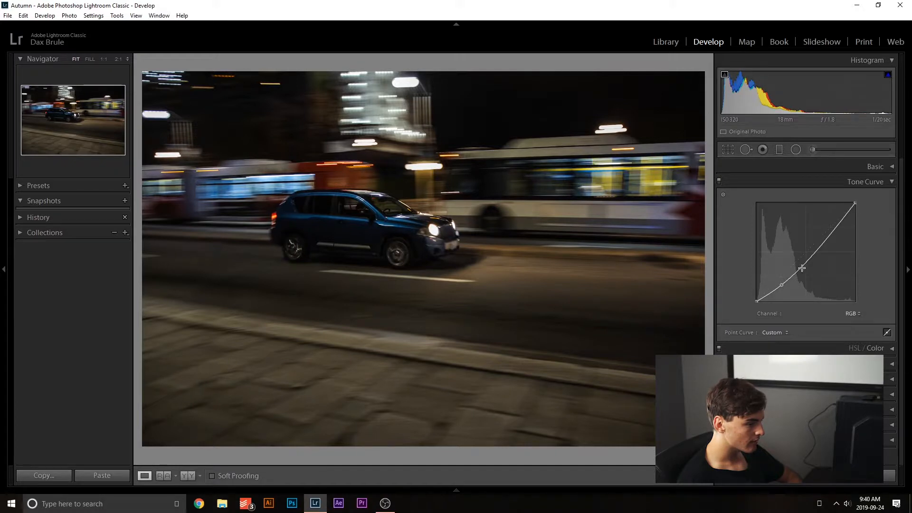
pyautogui.moveTo(835, 217)
pyautogui.mouseDown()
pyautogui.moveTo(828, 208)
pyautogui.moveTo(832, 220)
pyautogui.mouseUp()
# - Lift the upper part of the Blue channel's tone curve and inspect the lit bus windows up close
pyautogui.click(858, 313)
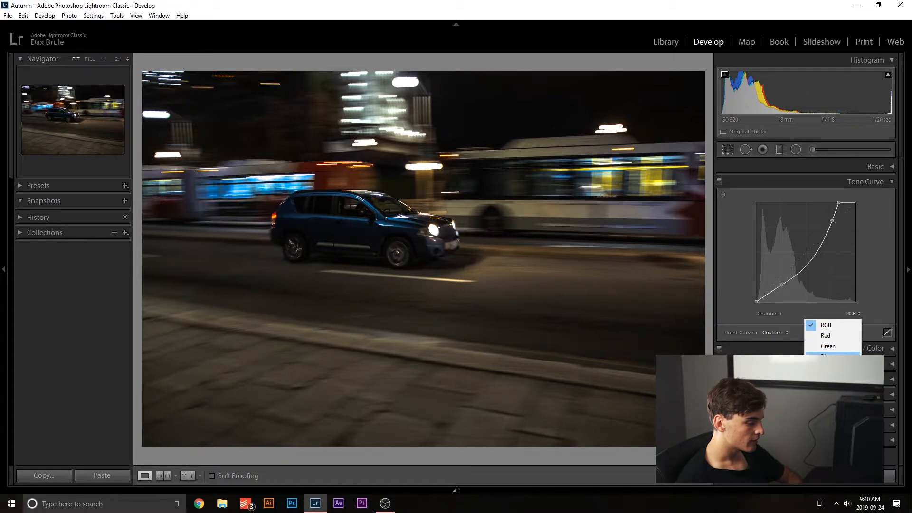
pyautogui.click(829, 357)
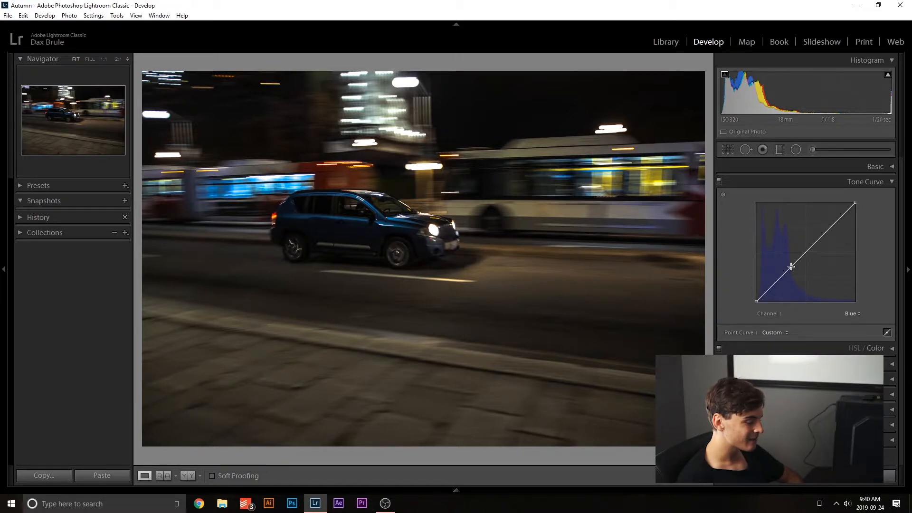
pyautogui.moveTo(840, 217); pyautogui.dragTo(835, 217)
pyautogui.click(266, 192)
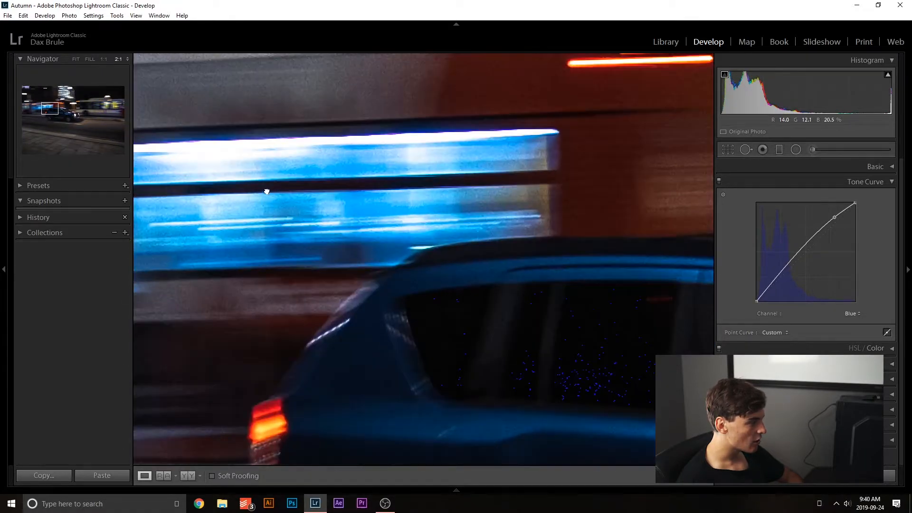
pyautogui.moveTo(267, 191); pyautogui.dragTo(611, 222)
pyautogui.click(581, 229)
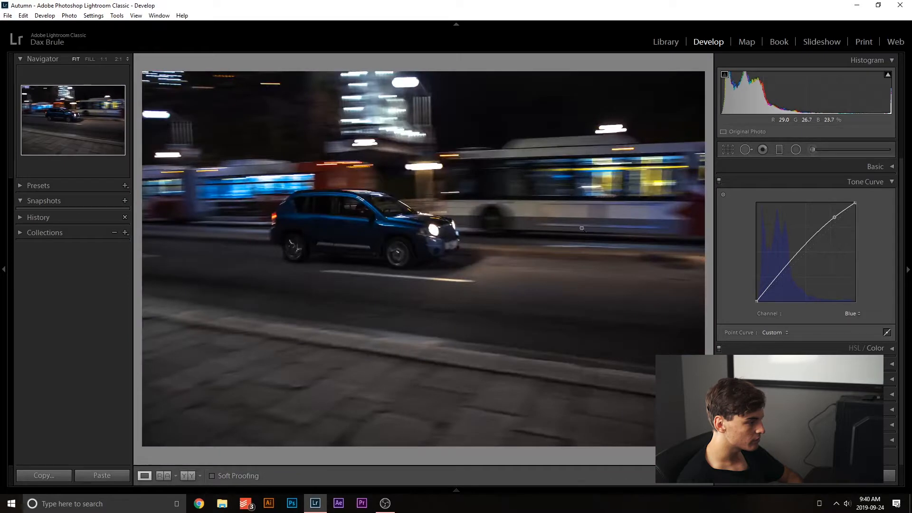
pyautogui.click(606, 169)
pyautogui.click(561, 192)
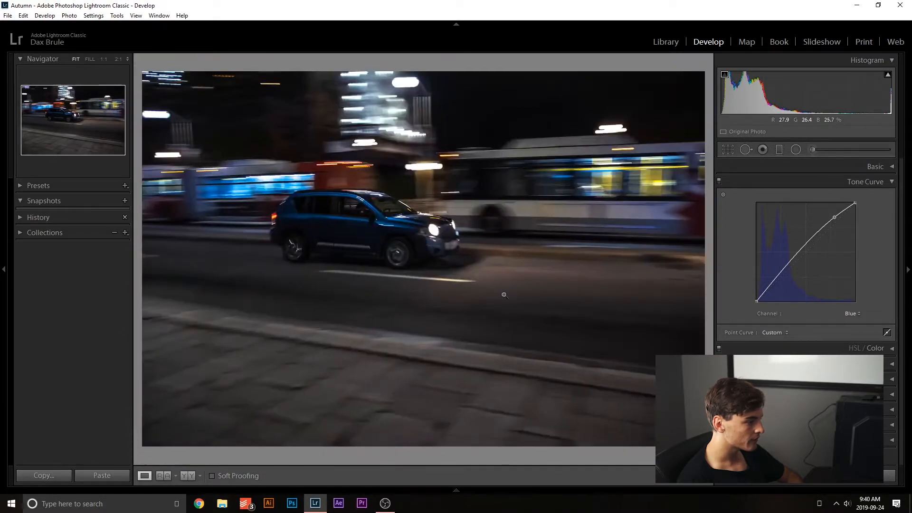
# - Set the blue colour range's Saturation to +67 and Luminance to +51 in the HSL / Color adjustments
pyautogui.click(879, 181)
pyautogui.click(884, 198)
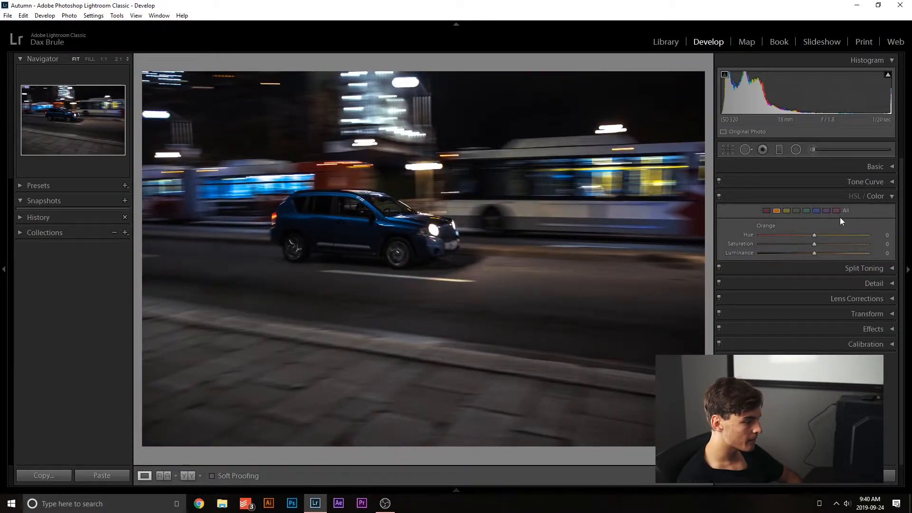
pyautogui.click(816, 211)
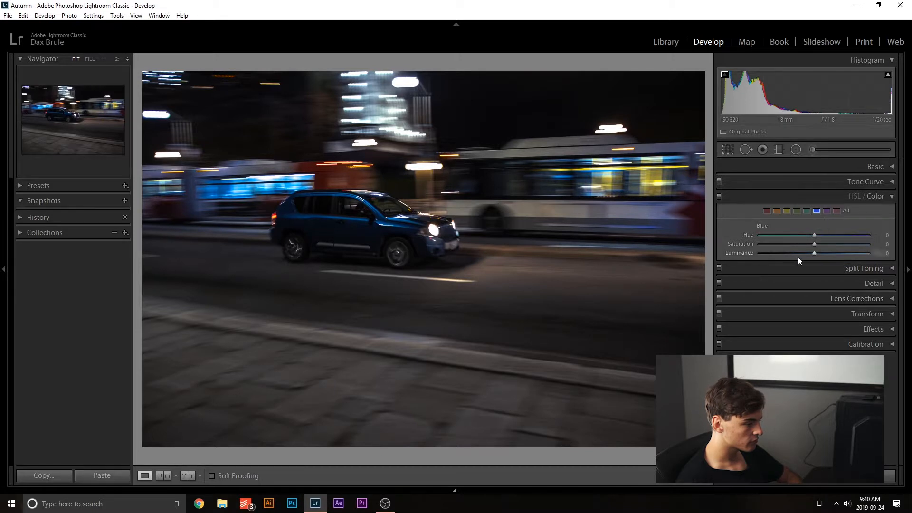
pyautogui.moveTo(814, 235); pyautogui.dragTo(846, 255)
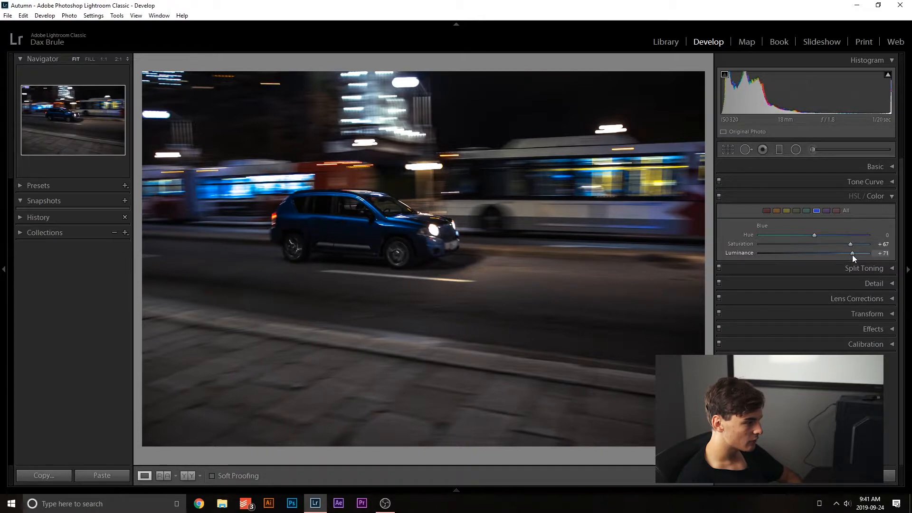
pyautogui.moveTo(848, 254); pyautogui.dragTo(839, 253)
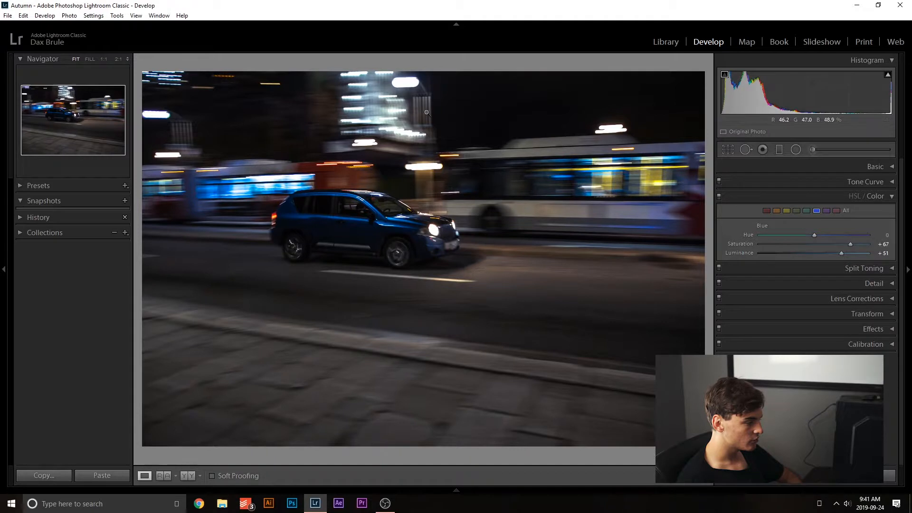
# - Set the orange colour range's Hue to -62 and raise its Saturation
pyautogui.click(785, 212)
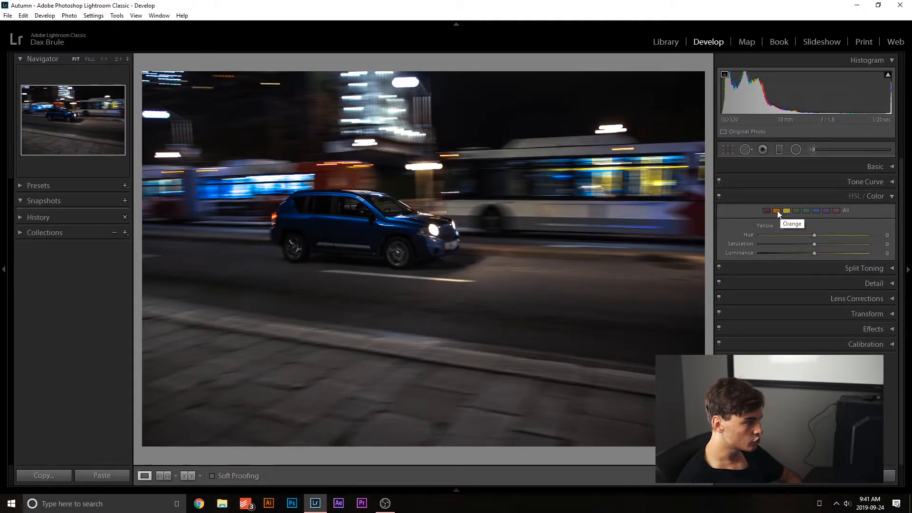
pyautogui.click(777, 211)
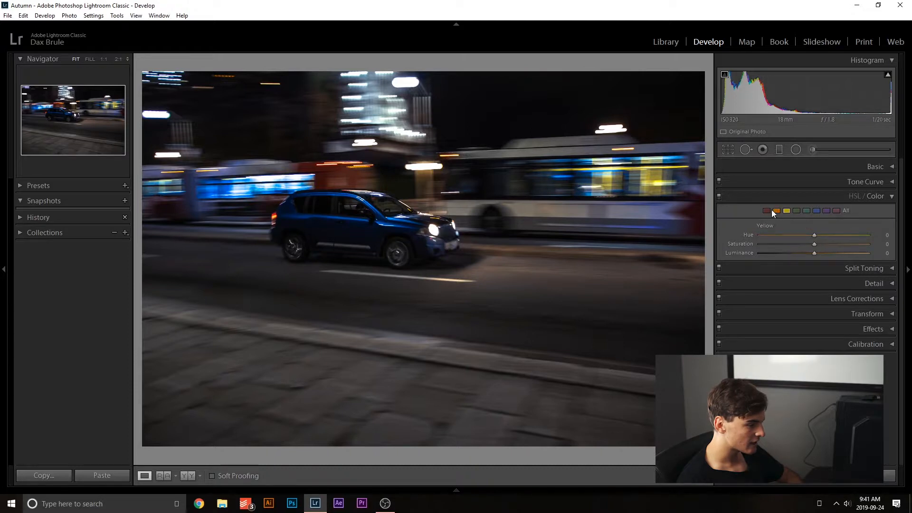
pyautogui.click(765, 210)
pyautogui.click(776, 210)
pyautogui.moveTo(817, 235); pyautogui.dragTo(780, 235)
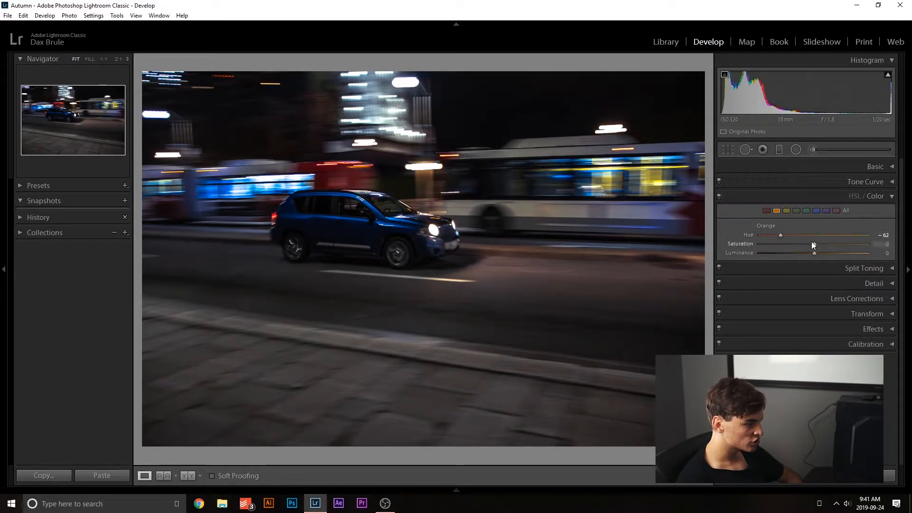
pyautogui.moveTo(834, 243); pyautogui.dragTo(827, 244)
pyautogui.click(891, 196)
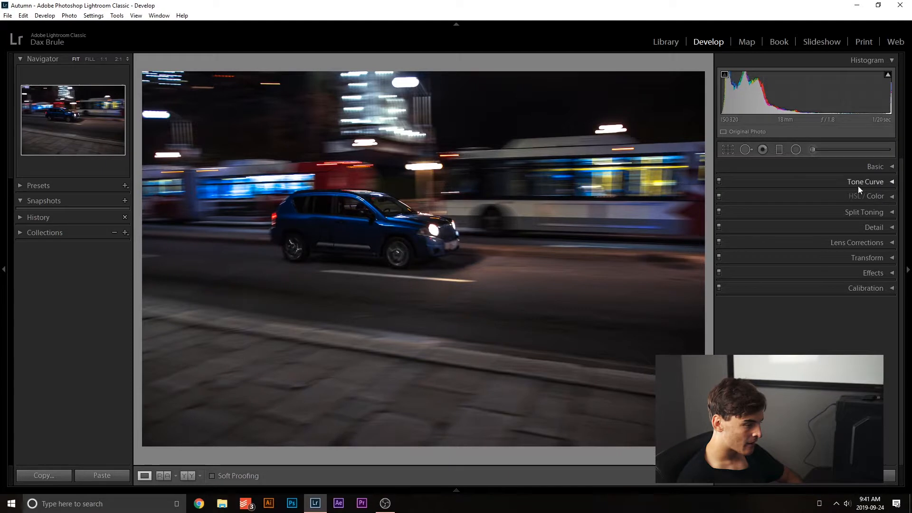
# - Add a blue split tone to the highlights with Hue 222 and some Saturation
pyautogui.click(862, 211)
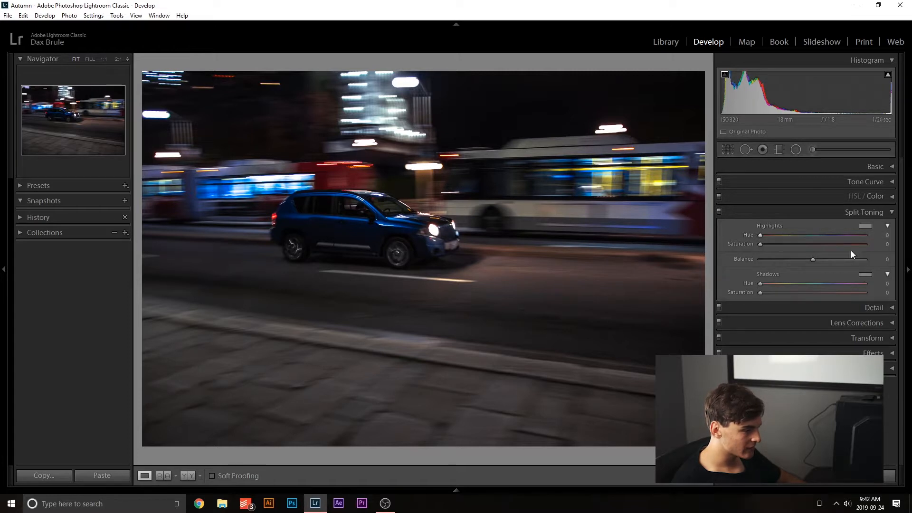
pyautogui.moveTo(820, 235); pyautogui.dragTo(824, 237)
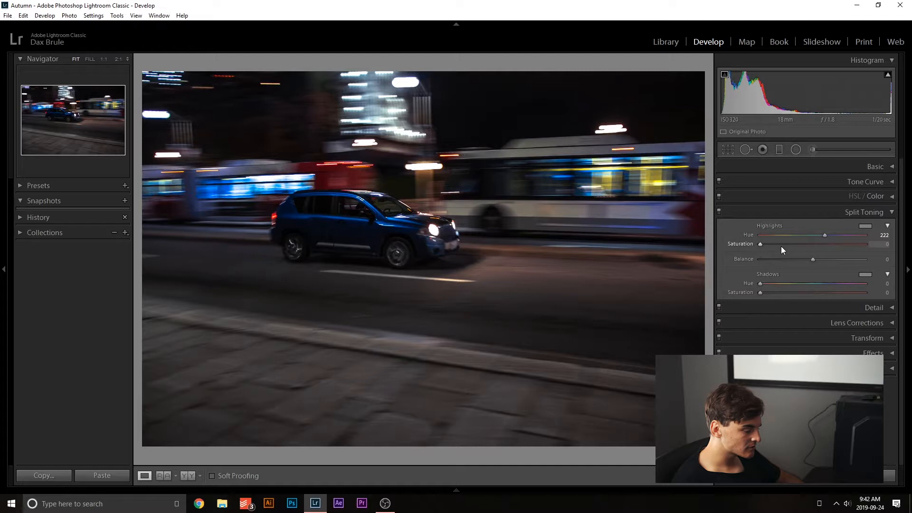
pyautogui.moveTo(759, 244); pyautogui.dragTo(832, 240)
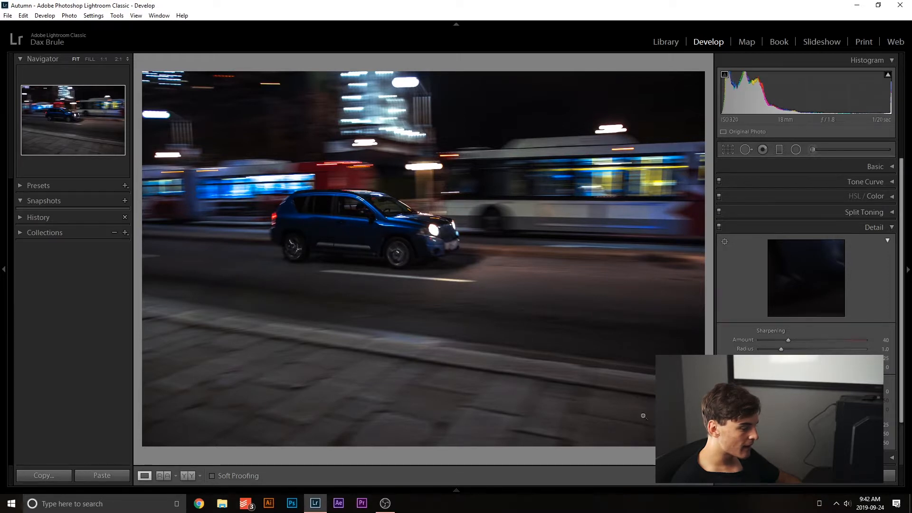
# - Adjust the sharpening amount and luminance noise reduction in the Detail settings and inspect the car up close
pyautogui.scroll(-3, 806, 304)
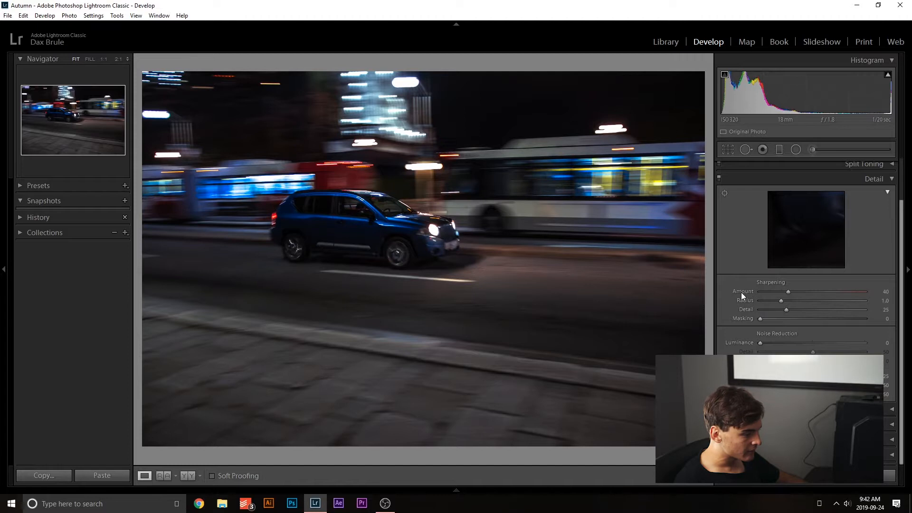
pyautogui.moveTo(782, 294); pyautogui.dragTo(768, 340)
pyautogui.moveTo(397, 229); pyautogui.dragTo(537, 271)
pyautogui.click(842, 184)
# - Enable the lens profile corrections and remove chromatic aberration in the photo
pyautogui.click(843, 242)
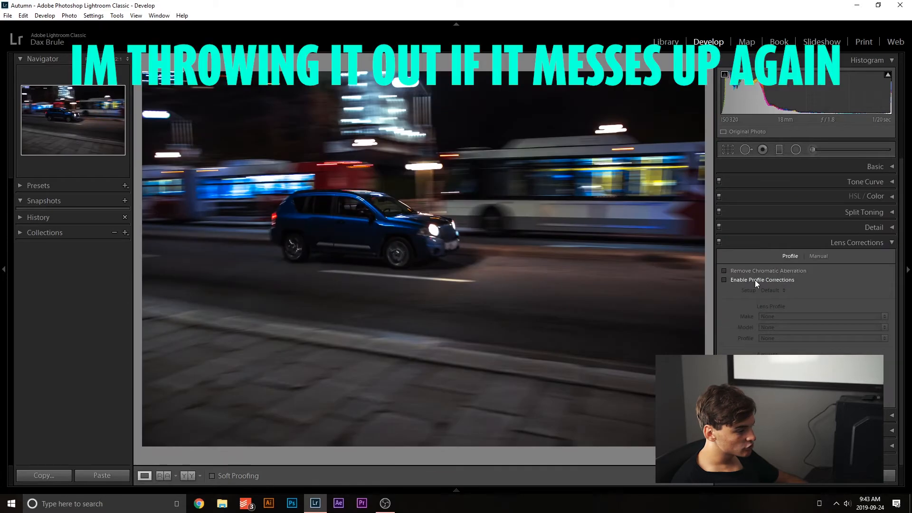
pyautogui.click(755, 280)
pyautogui.click(850, 241)
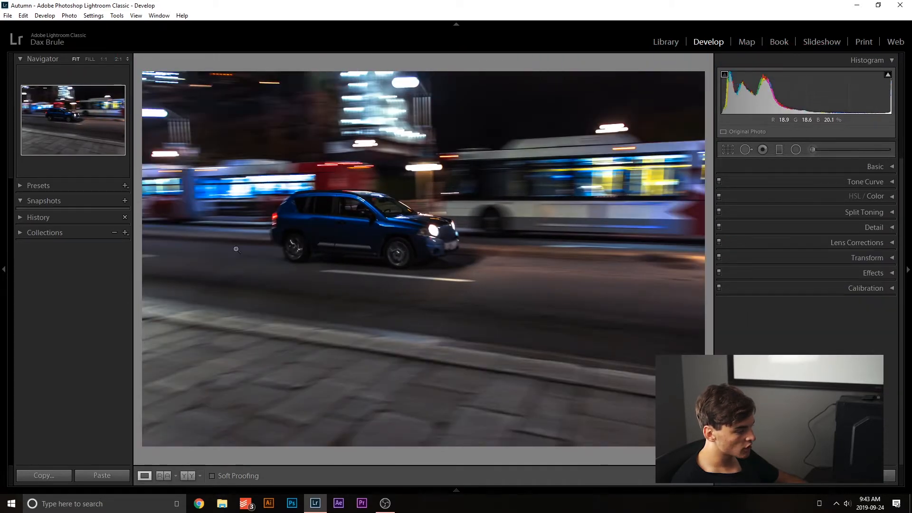
pyautogui.click(760, 242)
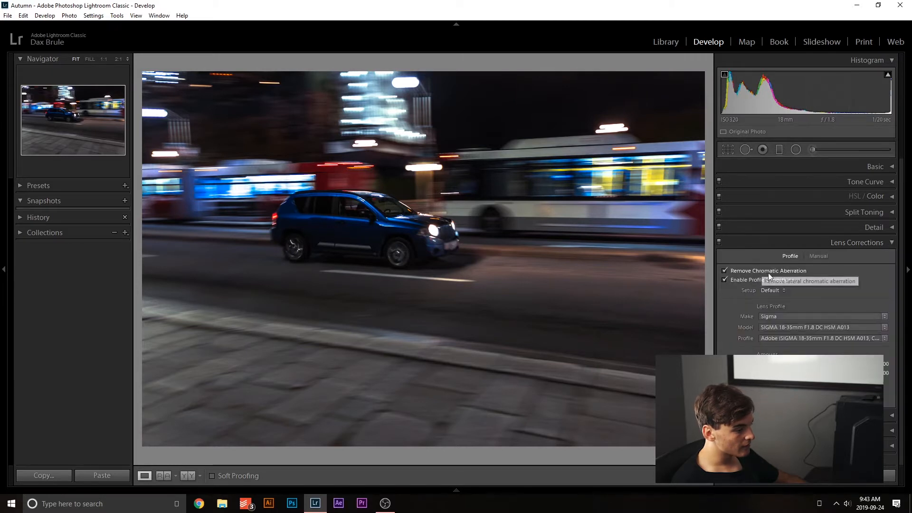
# - Close the lens corrections and open the Transform adjustments
pyautogui.click(870, 241)
pyautogui.click(845, 258)
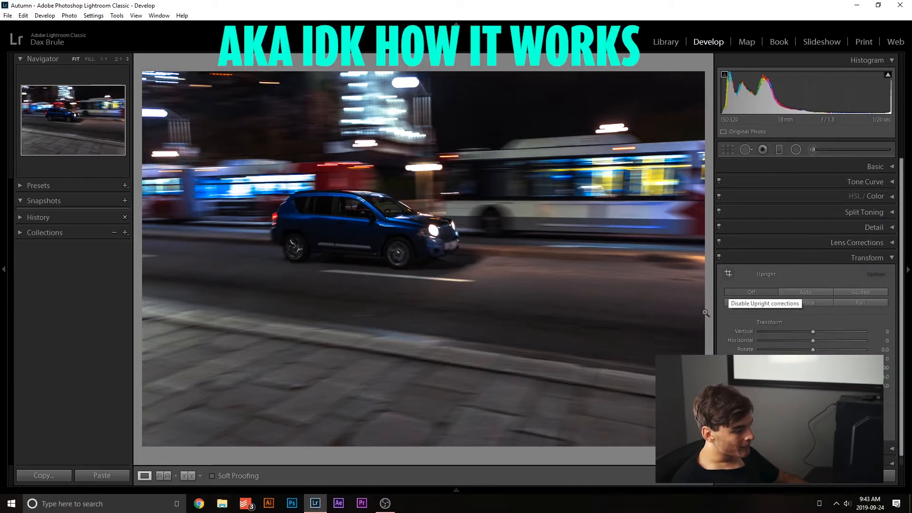
# - Try the Upright corrections on the photo, including Guided, Full, Level and Auto, and close the Transform adjustments
pyautogui.click(861, 293)
pyautogui.click(860, 301)
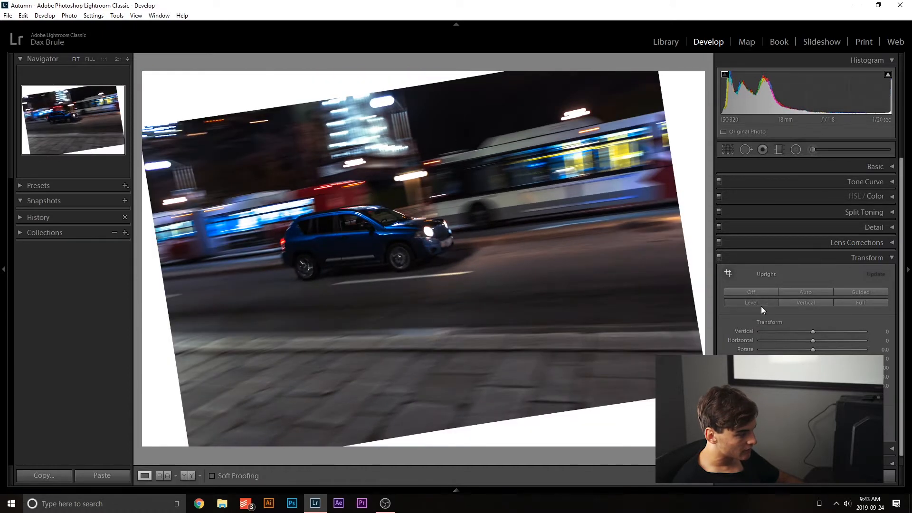
pyautogui.click(761, 305)
pyautogui.click(797, 289)
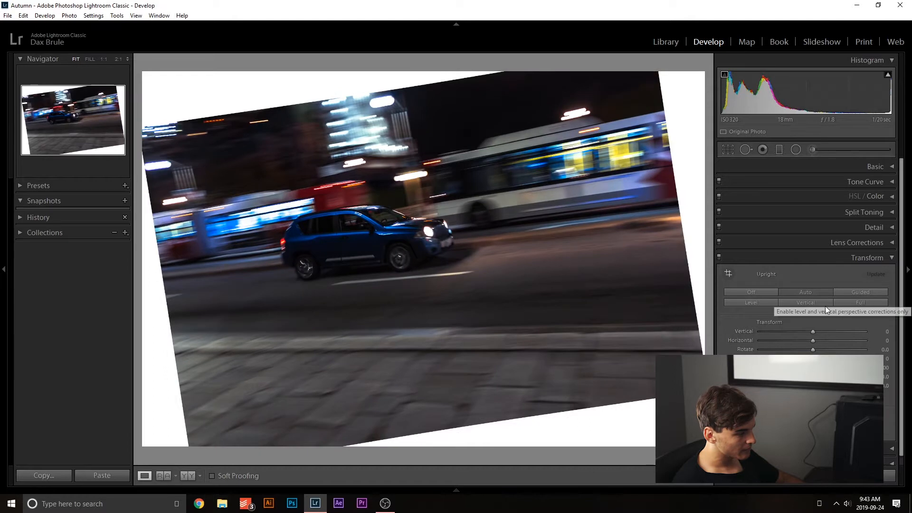
pyautogui.click(860, 292)
pyautogui.click(866, 257)
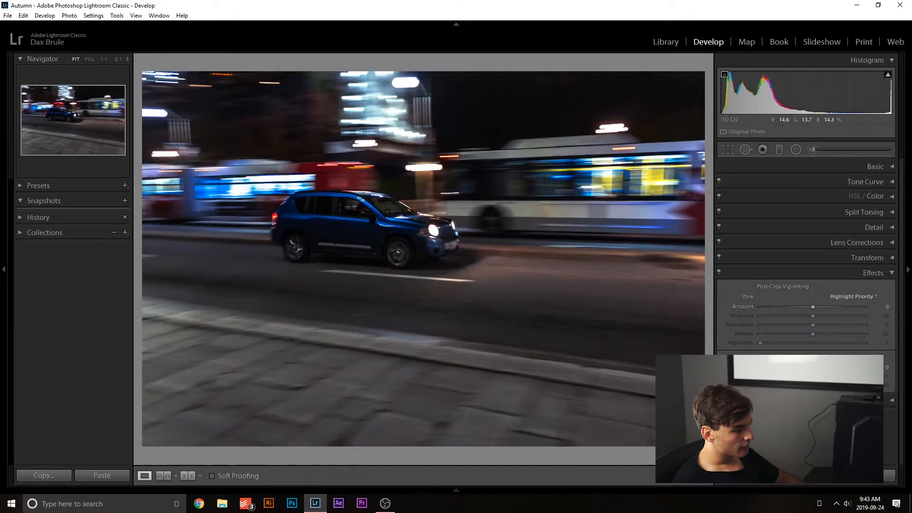
# - Try light and dark post-crop vignettes on the photo and reset the vignette amount
pyautogui.moveTo(809, 312); pyautogui.dragTo(864, 310)
pyautogui.doubleClick(767, 306)
pyautogui.doubleClick(863, 309)
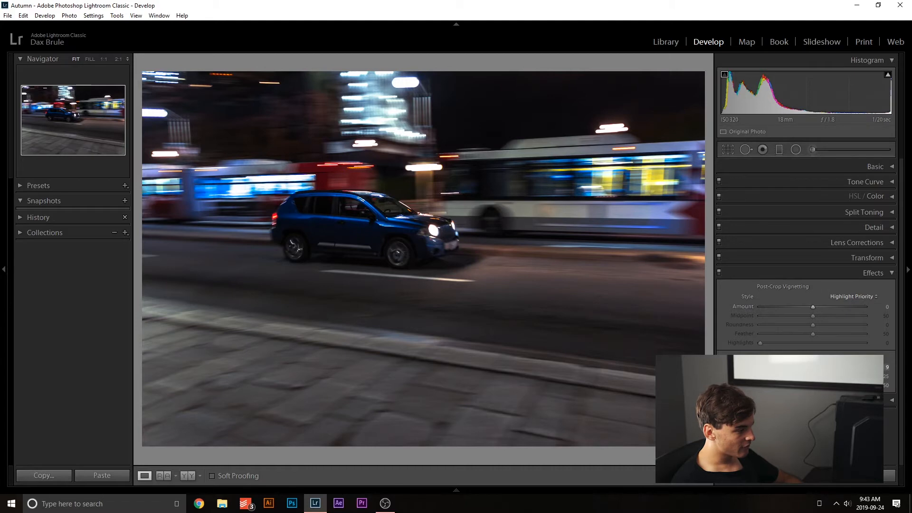
# - Raise the grain amount to 72 and close the Effects adjustments
pyautogui.moveTo(426, 263); pyautogui.dragTo(643, 341)
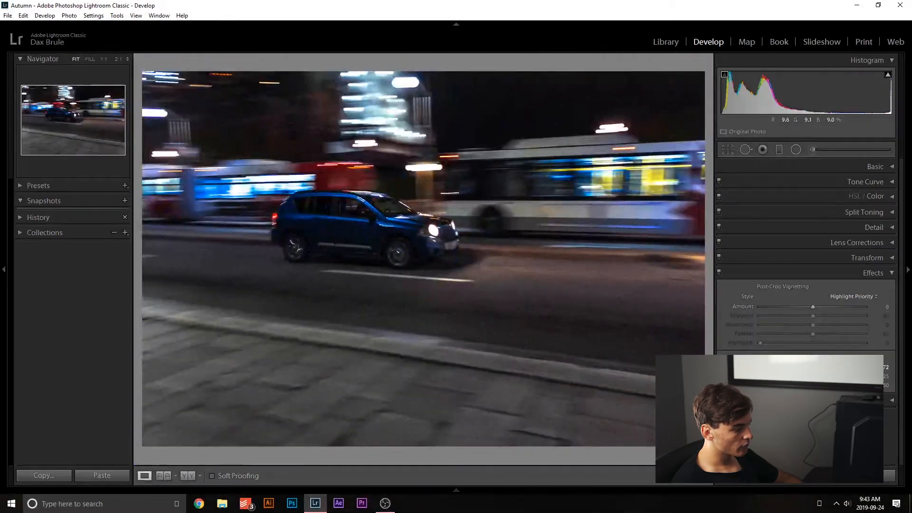
pyautogui.click(804, 273)
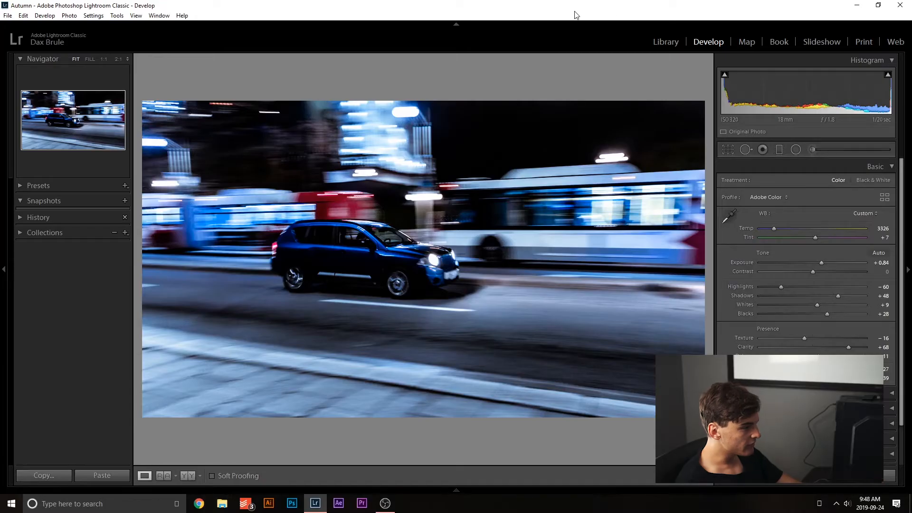
# - Return to the Library and show the photos of the Best collection as a thumbnail grid
pyautogui.click(663, 42)
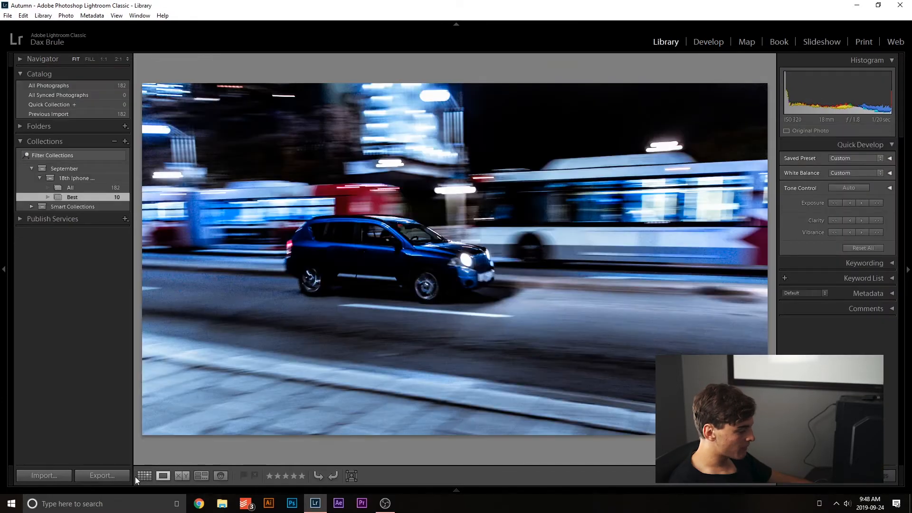
pyautogui.click(145, 476)
pyautogui.click(296, 88)
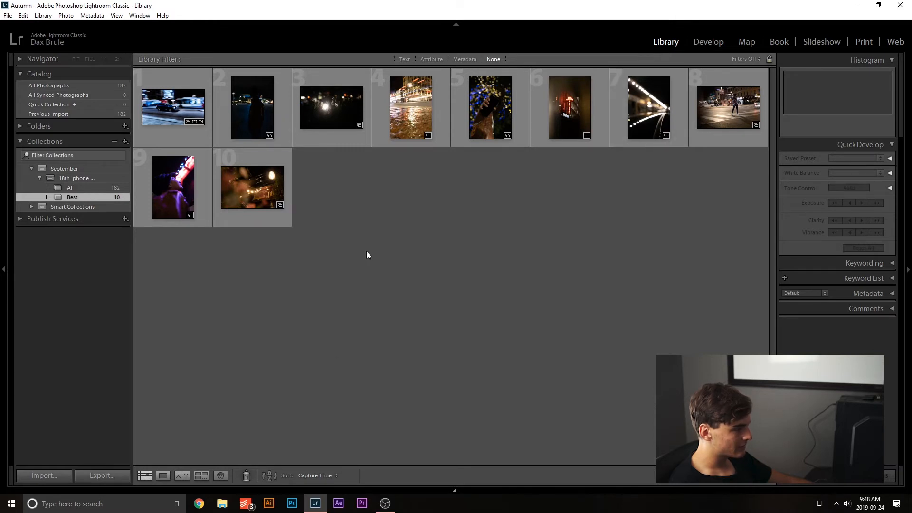
pyautogui.press('e')
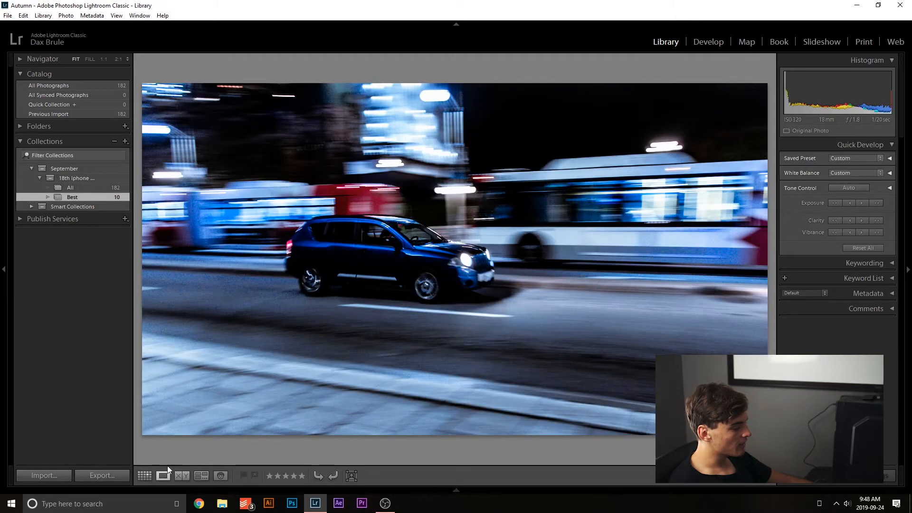
pyautogui.click(150, 475)
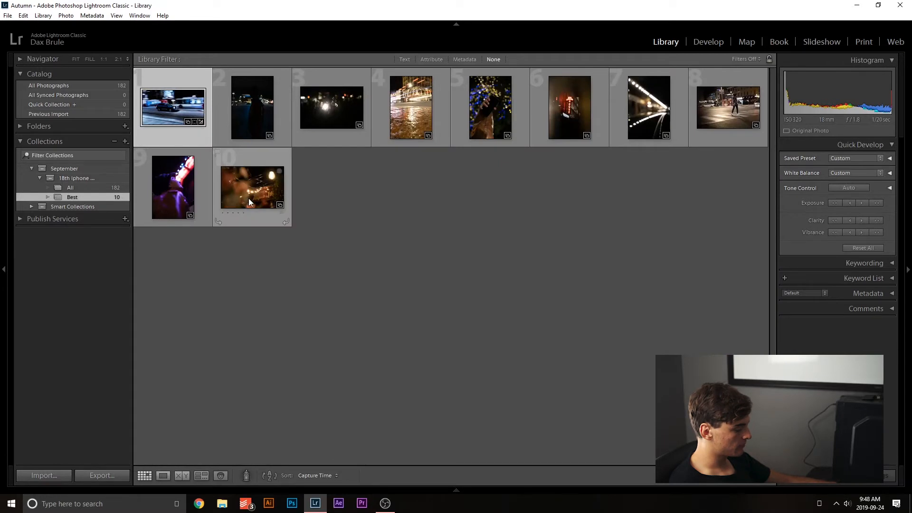
# - Select all photos in the Best collection and open the export settings for them
pyautogui.hotkey('ctrl', 'a')
pyautogui.rightClick(266, 173)
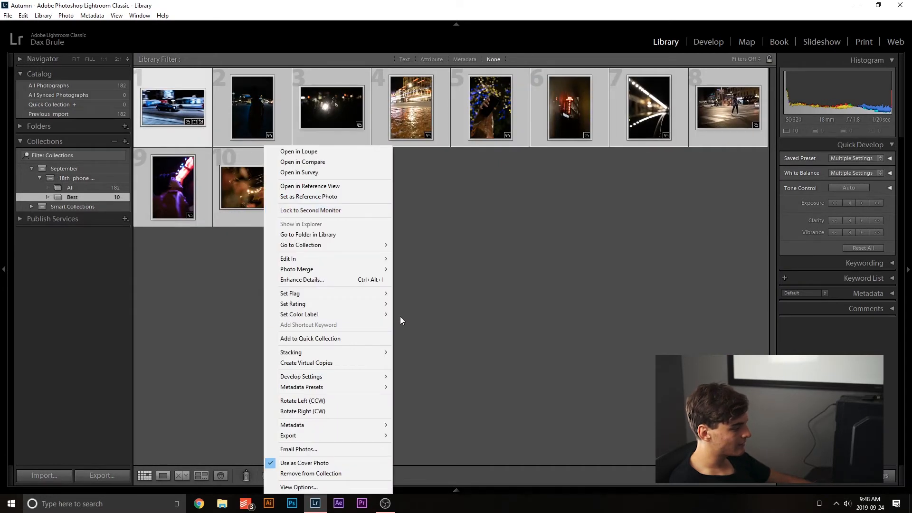
pyautogui.moveTo(304, 435)
pyautogui.click(432, 364)
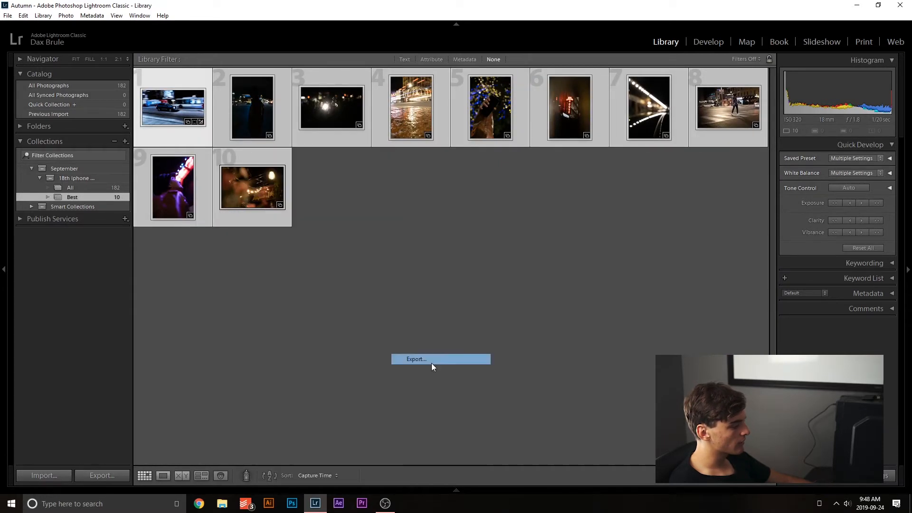
pyautogui.moveTo(433, 215); pyautogui.dragTo(408, 131)
# - Check the Hard Drive export target and the destination folder choice, and cancel the export
pyautogui.click(357, 145)
pyautogui.click(383, 166)
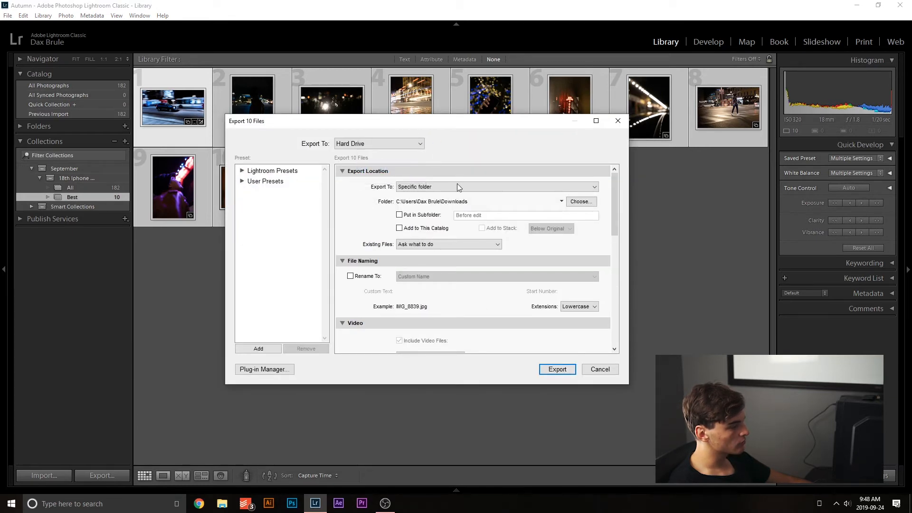
pyautogui.click(590, 200)
pyautogui.click(268, 290)
pyautogui.click(596, 369)
pyautogui.click(616, 121)
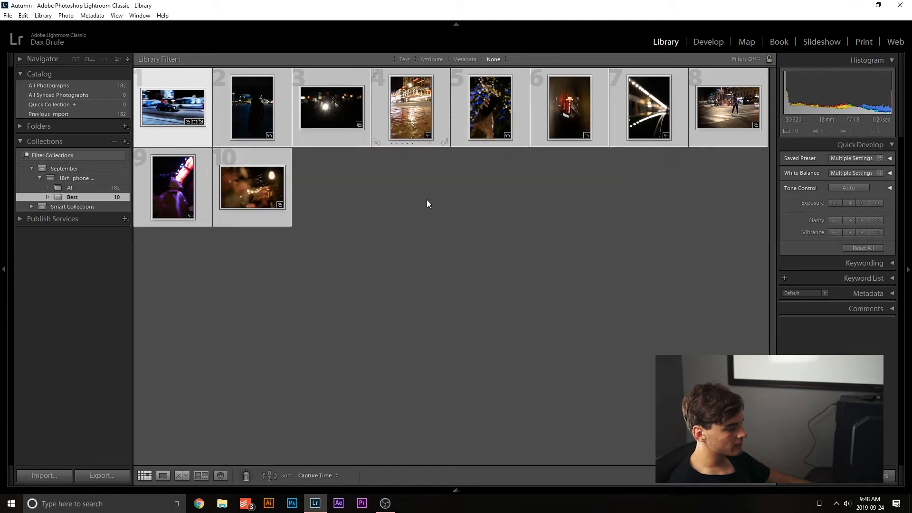
# - Reselect the photos from the first to the last in the grid and reopen their export settings
pyautogui.click(348, 229)
pyautogui.click(169, 101)
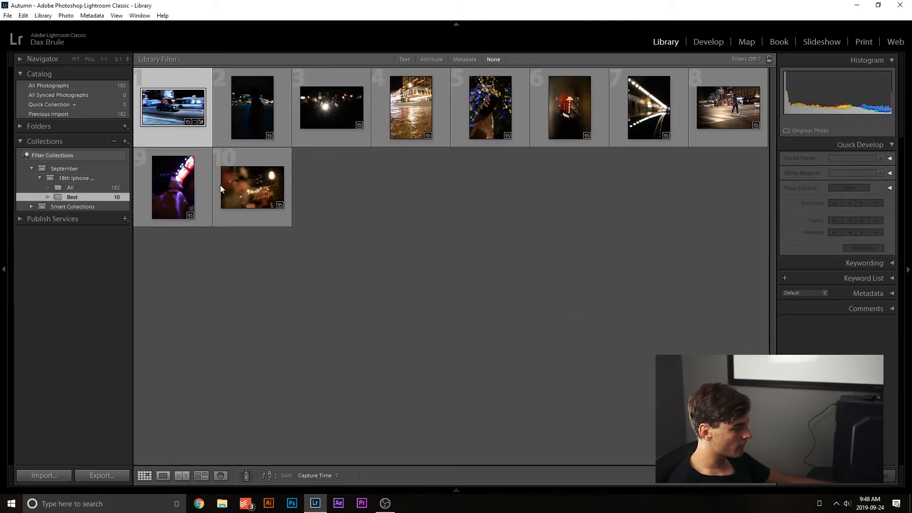
pyautogui.keyDown('shift'); pyautogui.click(254, 197); pyautogui.keyUp('shift')
pyautogui.rightClick(254, 197)
pyautogui.moveTo(332, 435)
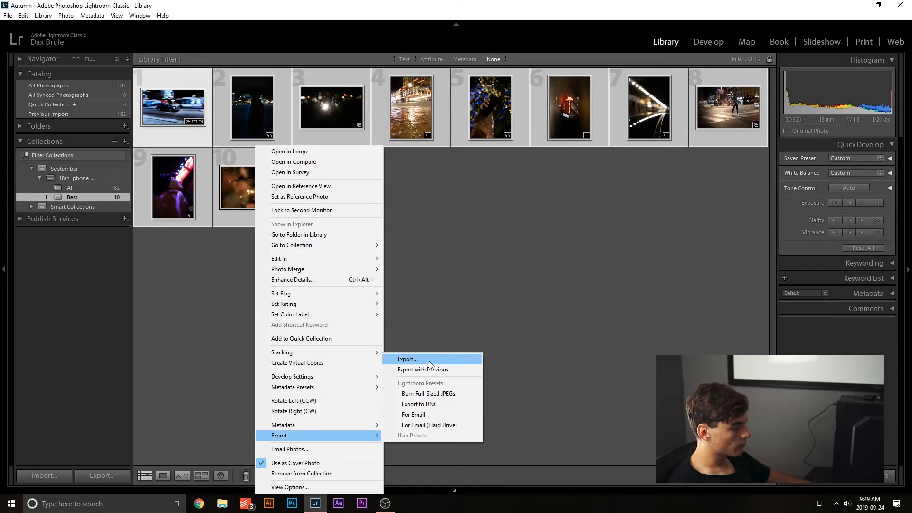
pyautogui.click(429, 360)
# - Choose JPEG as the image format in the export's file settings, check the quality value and cancel the export
pyautogui.moveTo(612, 204); pyautogui.dragTo(631, 280)
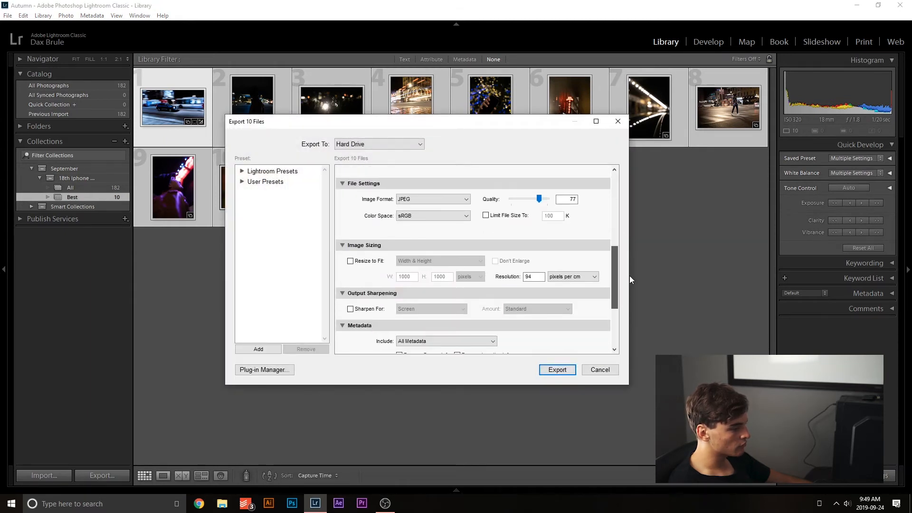
pyautogui.click(435, 200)
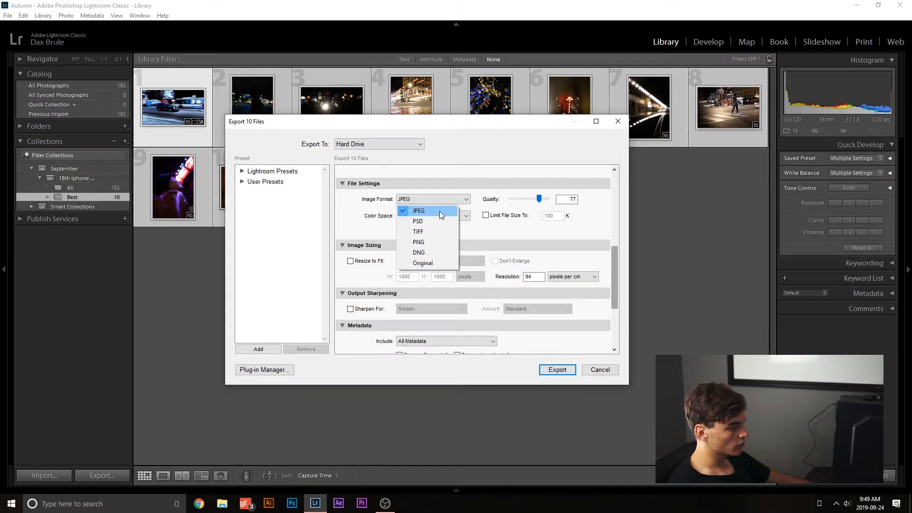
pyautogui.click(441, 211)
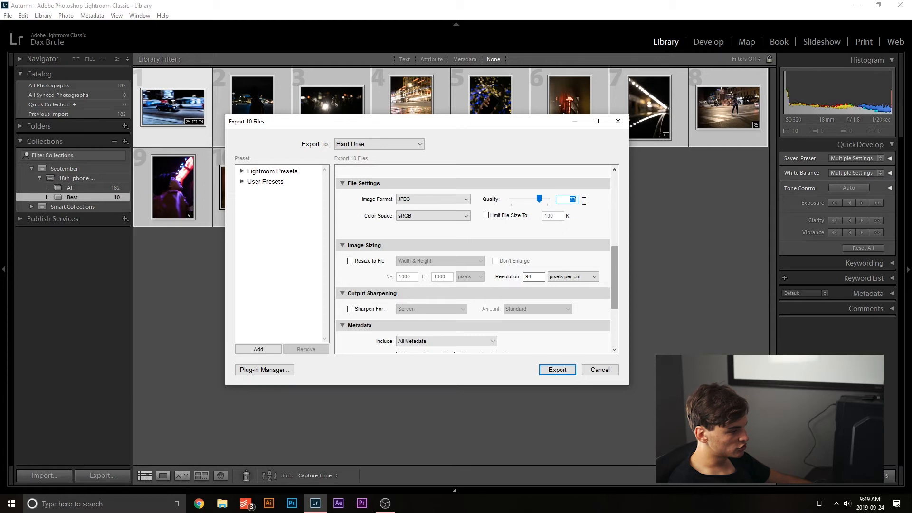
pyautogui.click(600, 370)
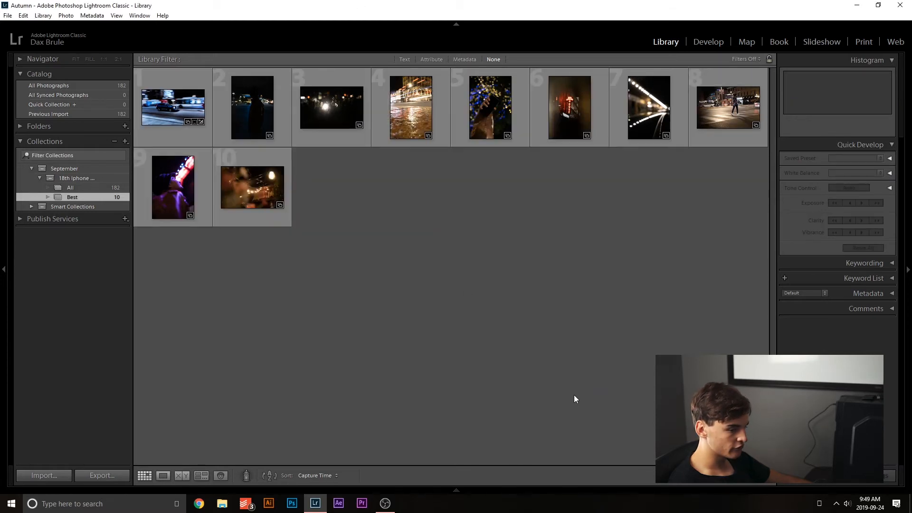